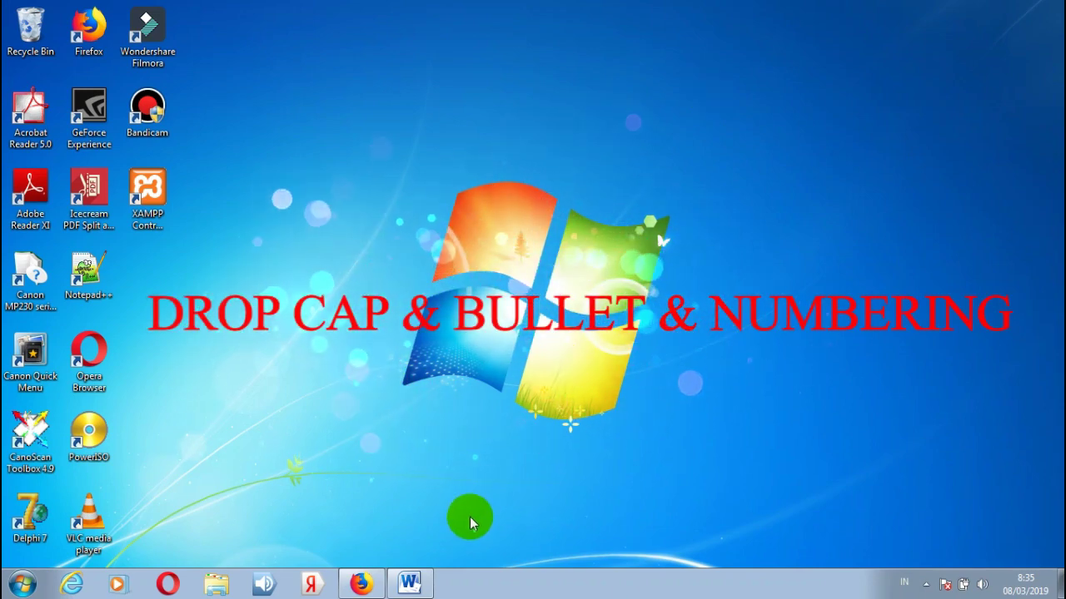
Restore the Word document Document1 from the taskbar
{"action": "left_click", "coordinate": [410, 584]}
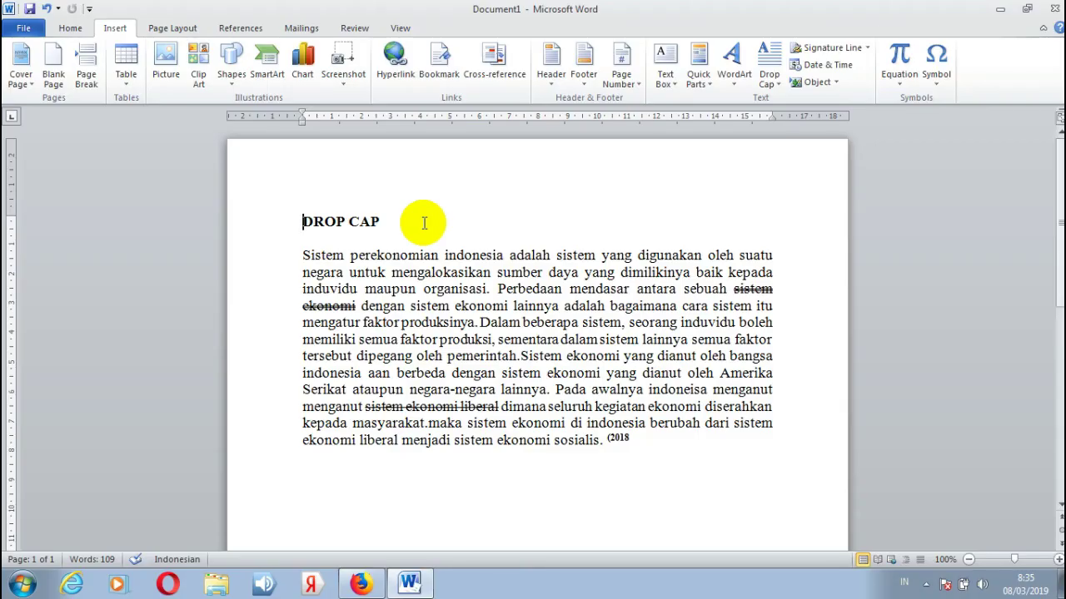
Place the caret at the start of the Sistem paragraph and bring up Drop Cap Options
{"action": "key", "text": "Down"}
{"action": "key", "text": "Down"}
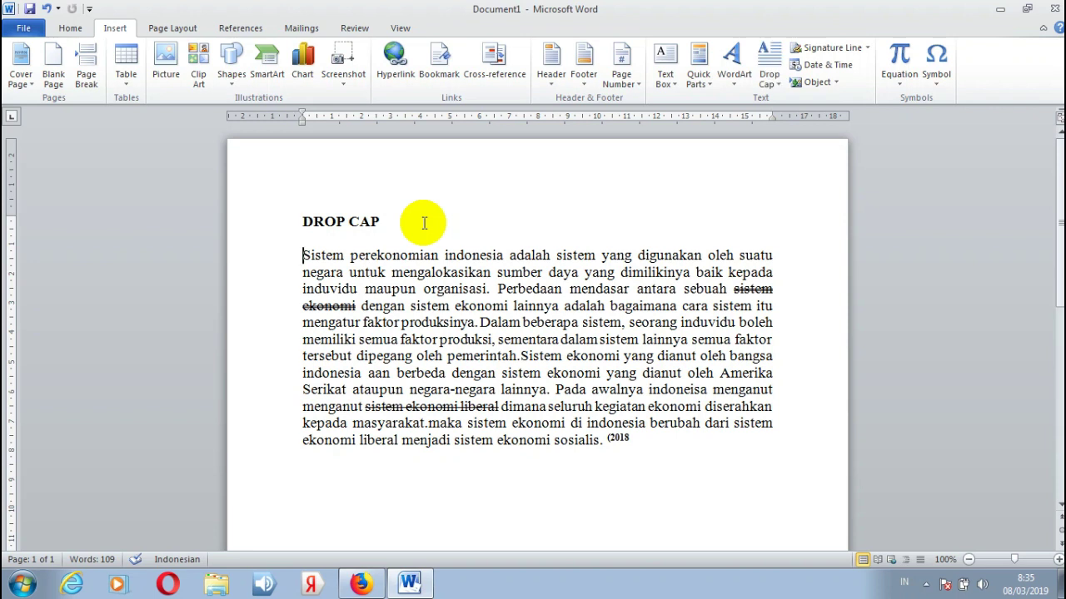
{"action": "key", "text": "shift+Right"}
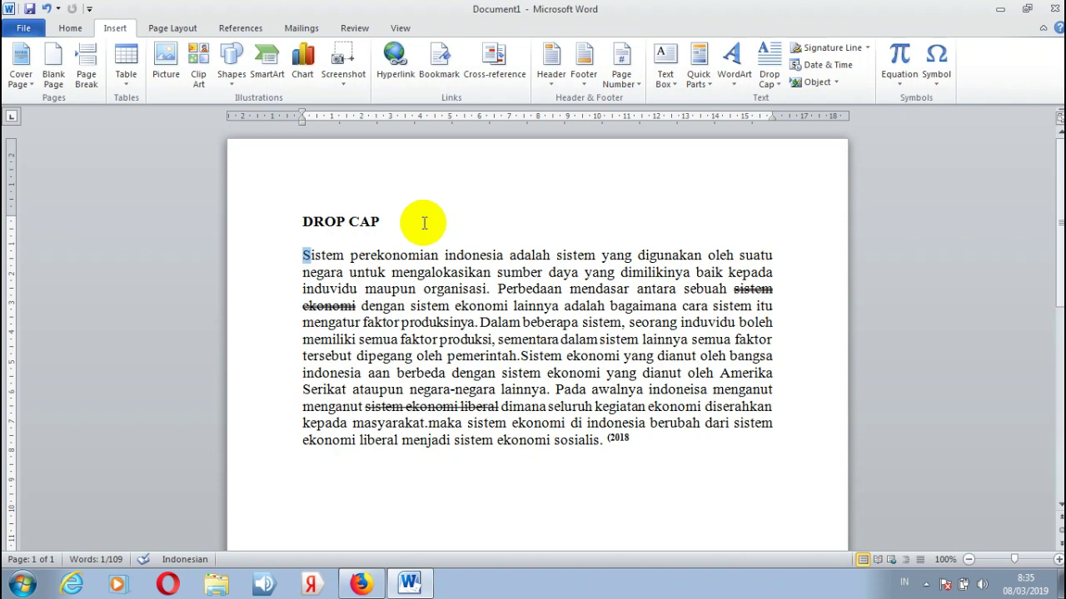
{"action": "key", "text": "Left"}
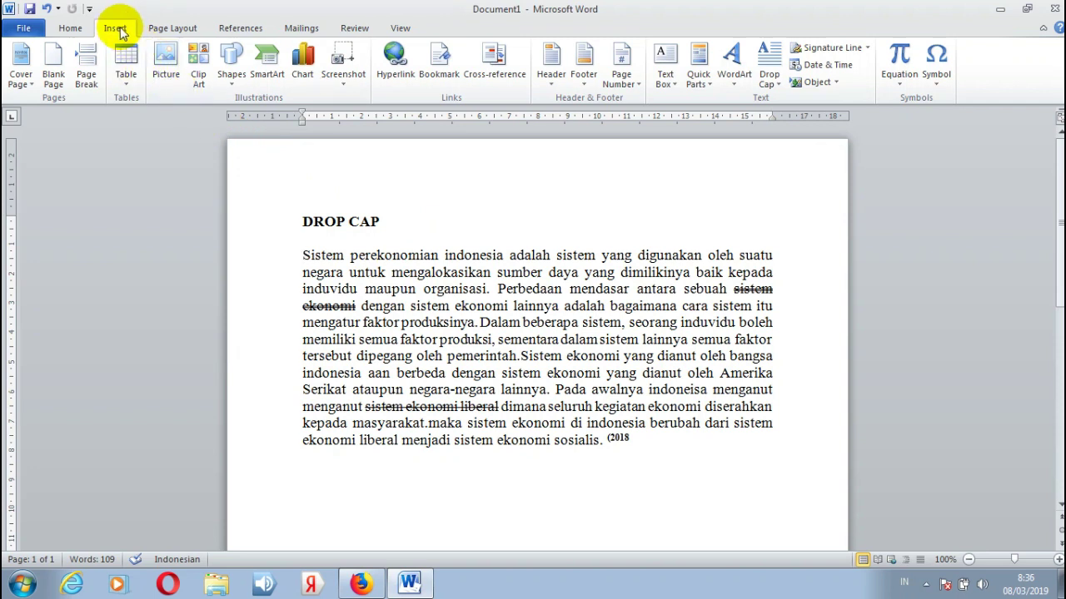
{"action": "left_click", "coordinate": [782, 92]}
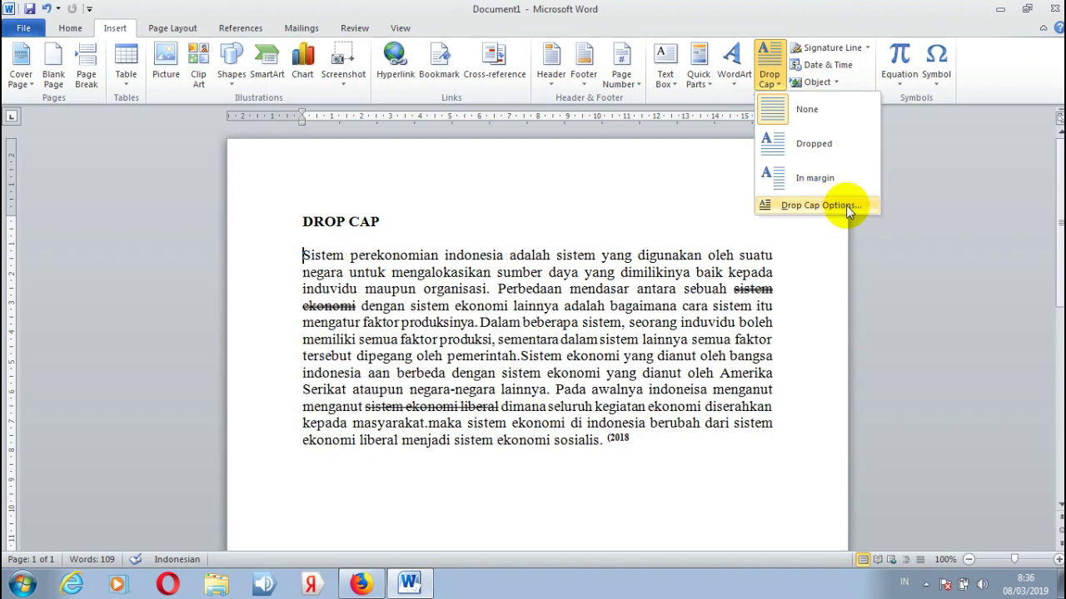
{"action": "left_click", "coordinate": [852, 208]}
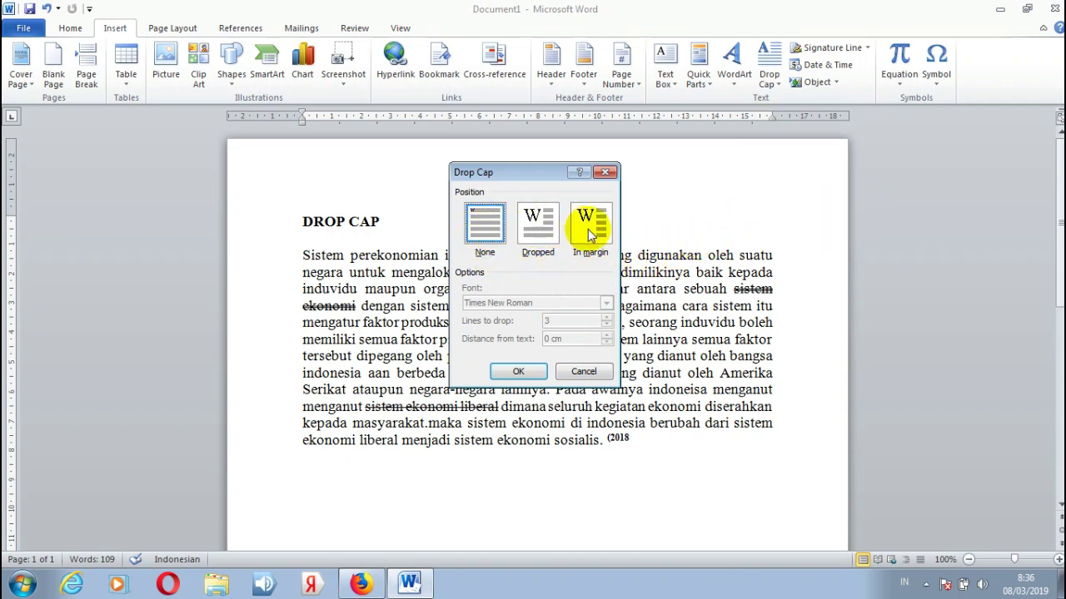
Apply a Dropped Times New Roman capital S, 3 lines deep and 0 cm from text
{"action": "left_click", "coordinate": [547, 232]}
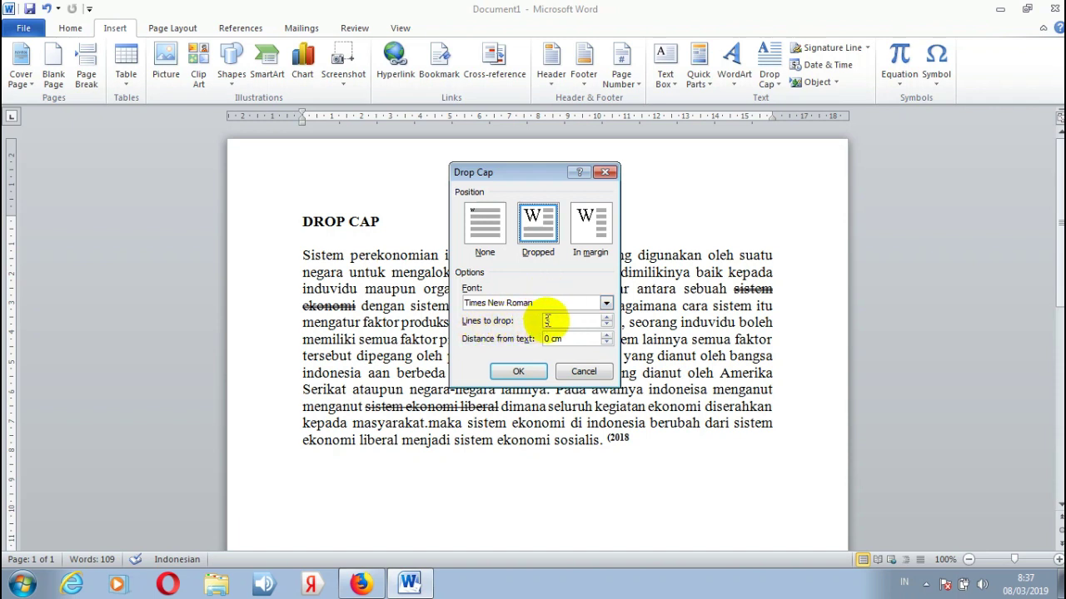
{"action": "left_click", "coordinate": [553, 321]}
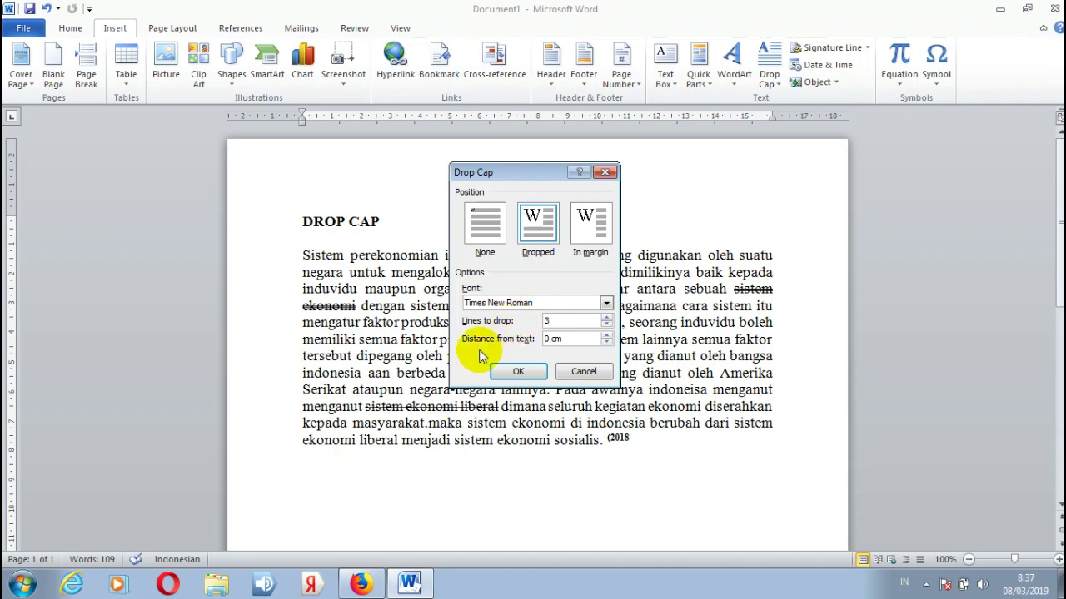
{"action": "left_click", "coordinate": [573, 337]}
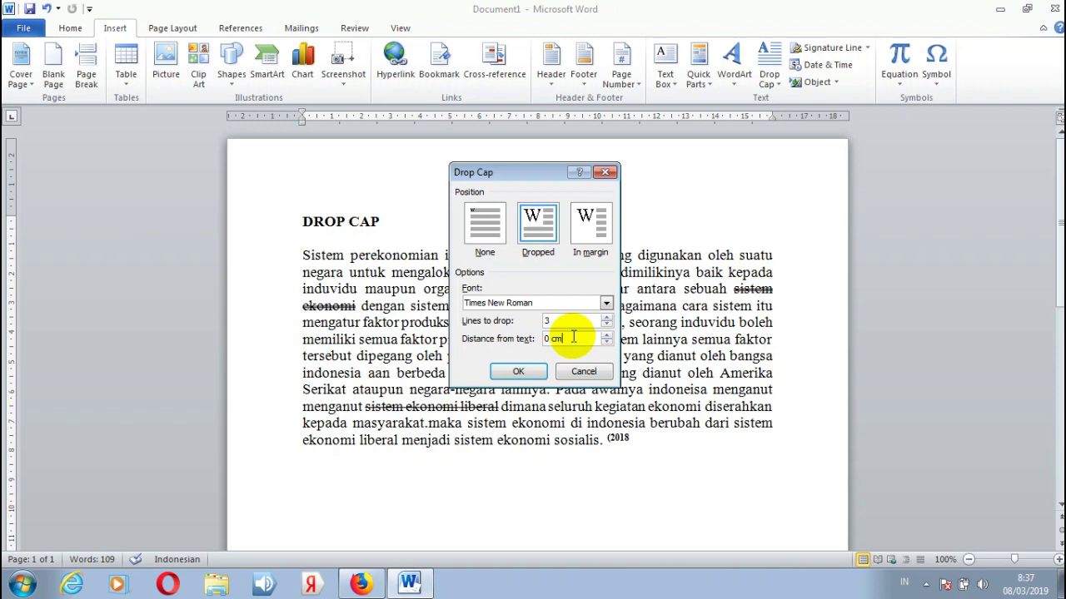
{"action": "left_click", "coordinate": [549, 339]}
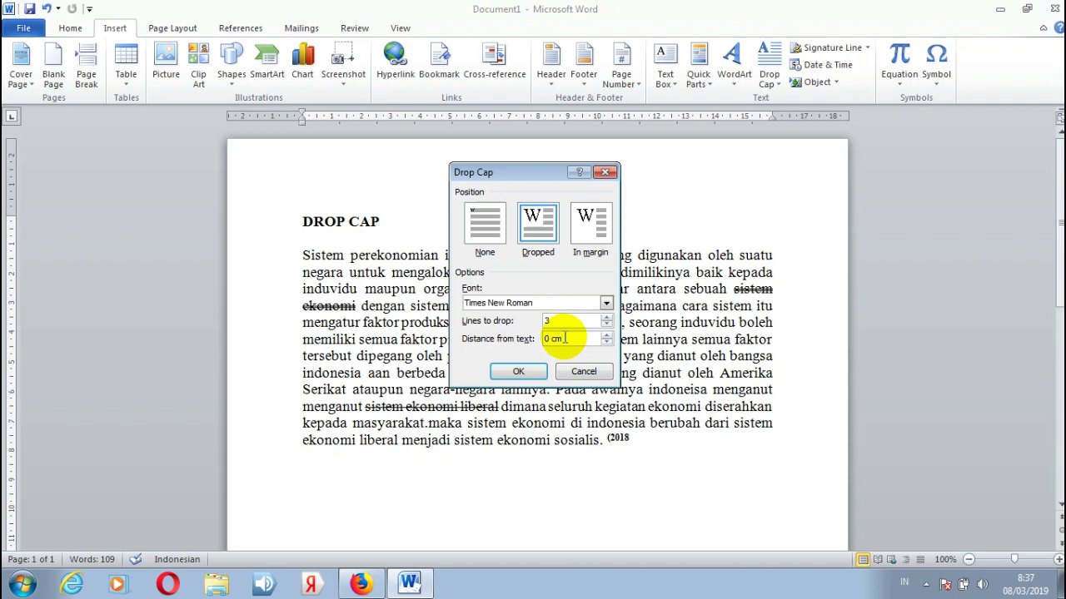
{"action": "left_click", "coordinate": [538, 233]}
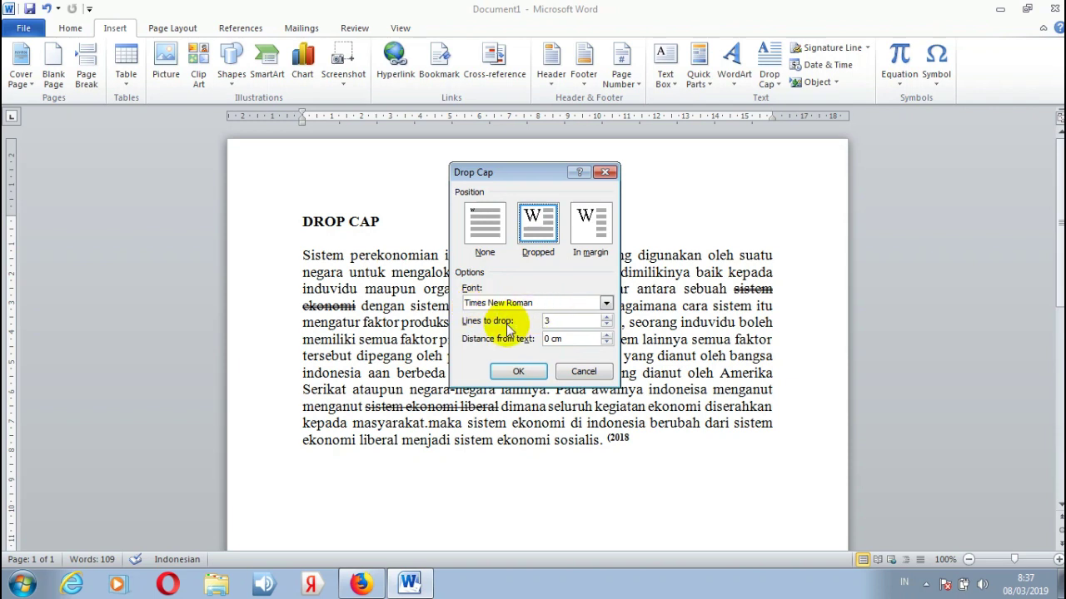
{"action": "left_click", "coordinate": [561, 323]}
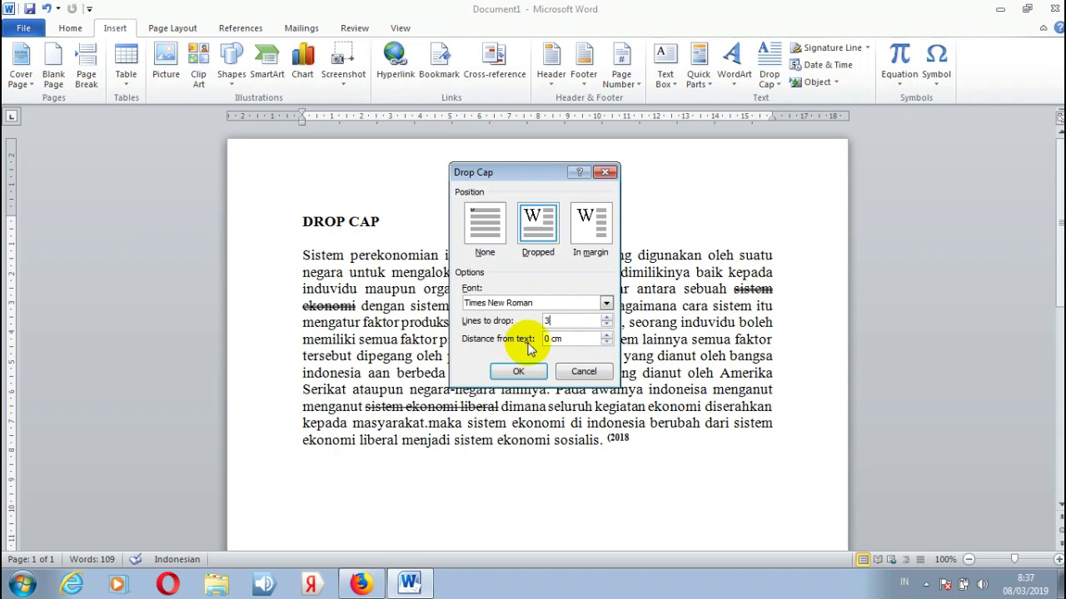
{"action": "left_click", "coordinate": [579, 339]}
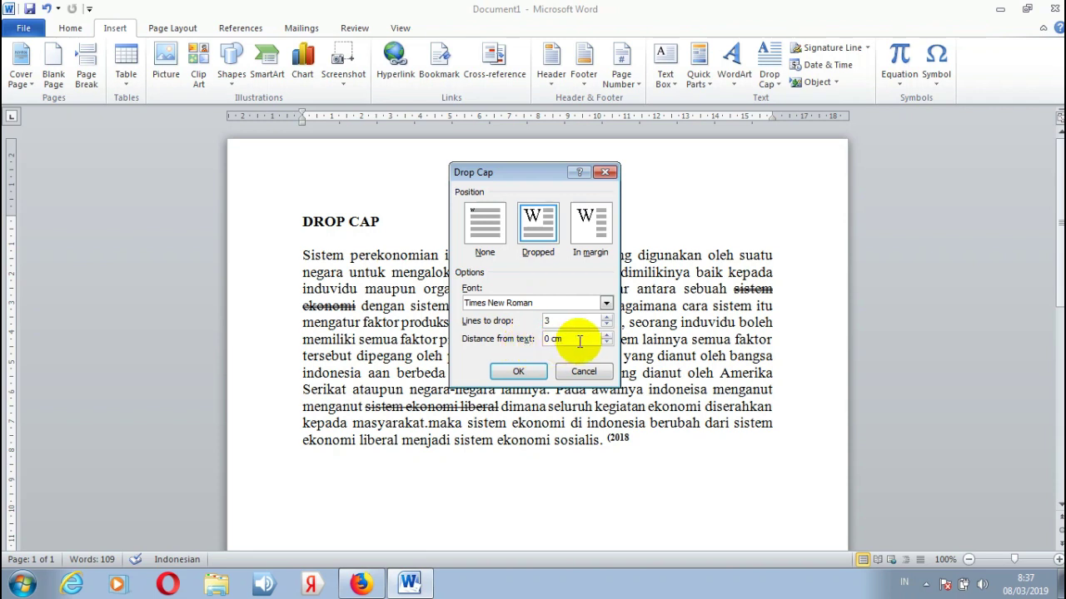
{"action": "left_click", "coordinate": [533, 371]}
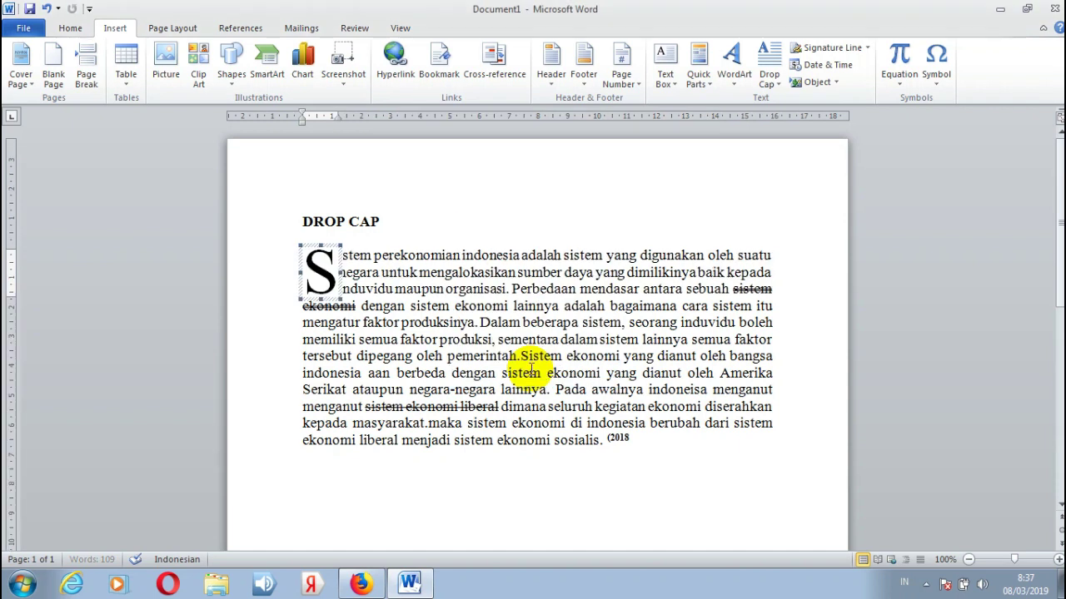
Deselect the drop cap and check how the caret moves around the dropped S
{"action": "left_click", "coordinate": [482, 462]}
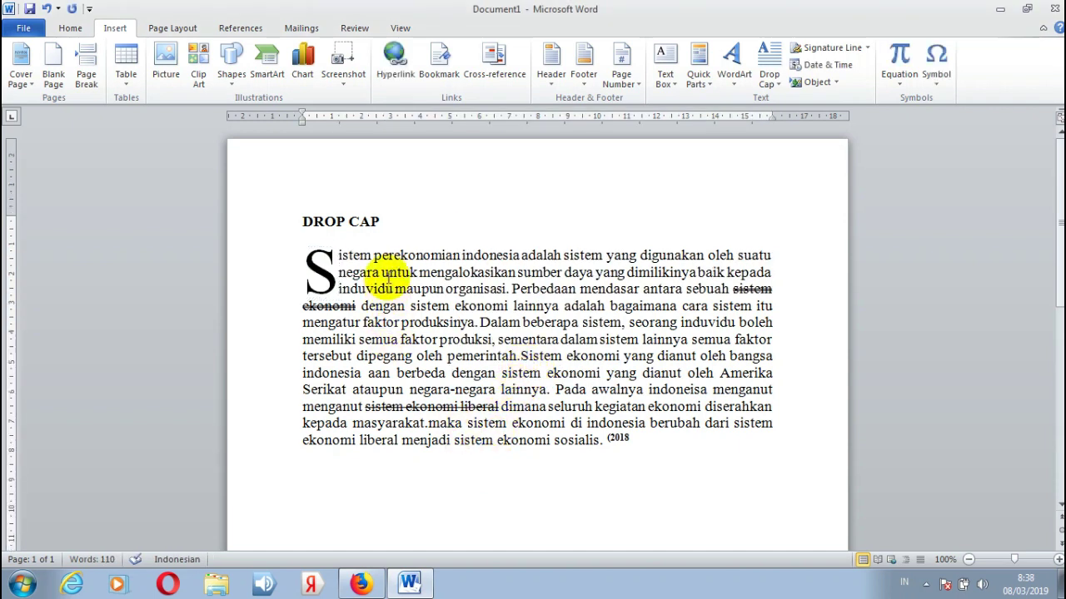
{"action": "left_click", "coordinate": [367, 257]}
{"action": "key", "text": "Left"}
{"action": "key", "text": "Left"}
{"action": "key", "text": "Left"}
{"action": "key", "text": "Left"}
{"action": "key", "text": "Left"}
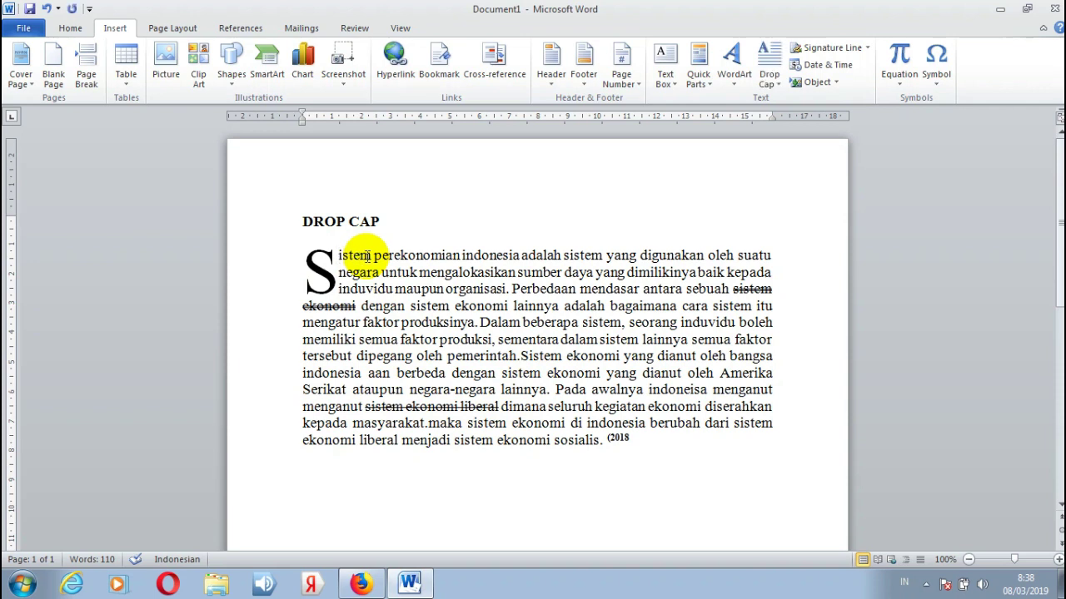
{"action": "key", "text": "Down"}
{"action": "key", "text": "Down"}
{"action": "key", "text": "Up"}
{"action": "key", "text": "Up"}
{"action": "key", "text": "Left"}
{"action": "key", "text": "Right"}
{"action": "key", "text": "Left"}
{"action": "key", "text": "Right"}
Add a new empty paragraph after '(2018', deleting the stray bracket
{"action": "left_click", "coordinate": [648, 445]}
{"action": "type", "text": ")"}
{"action": "key", "text": "BackSpace"}
{"action": "key", "text": "Return"}
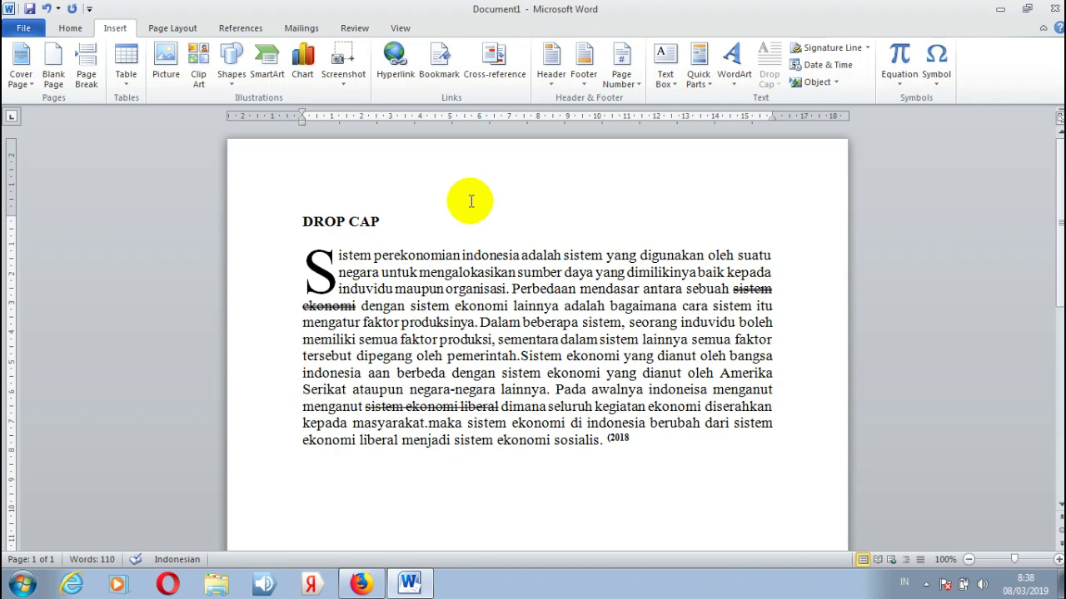
Show the Multilevel List gallery from the Home ribbon
{"action": "left_click", "coordinate": [77, 30]}
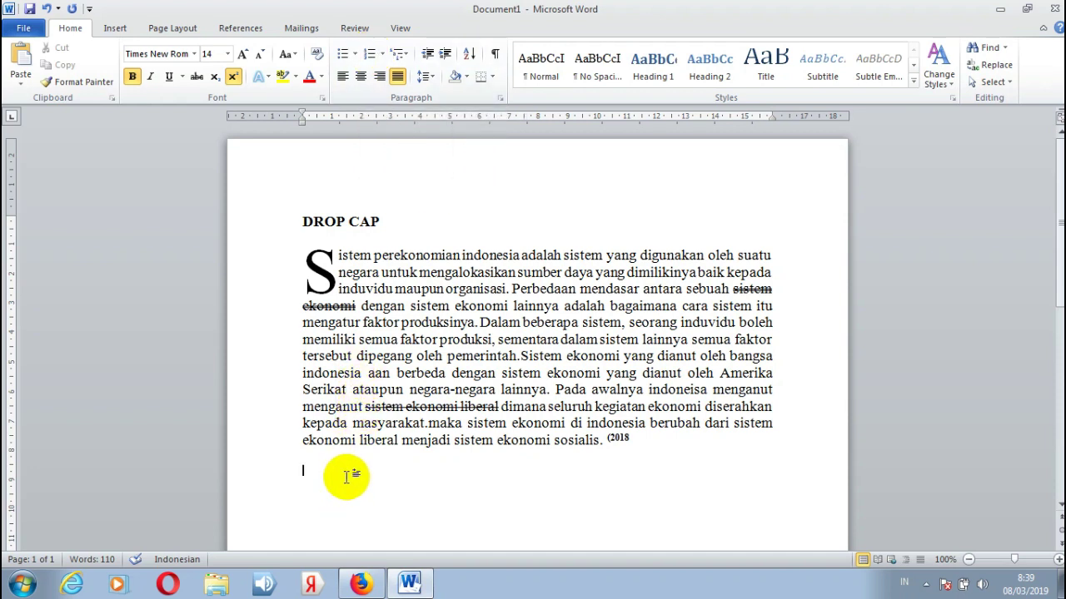
{"action": "left_click", "coordinate": [406, 55]}
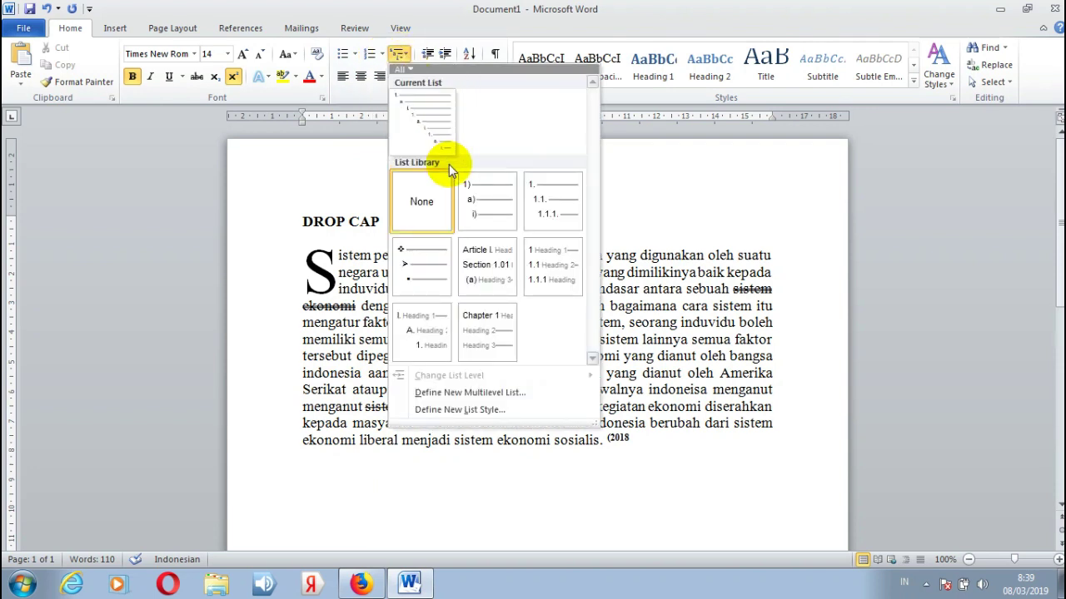
{"action": "mouse_move", "coordinate": [462, 190]}
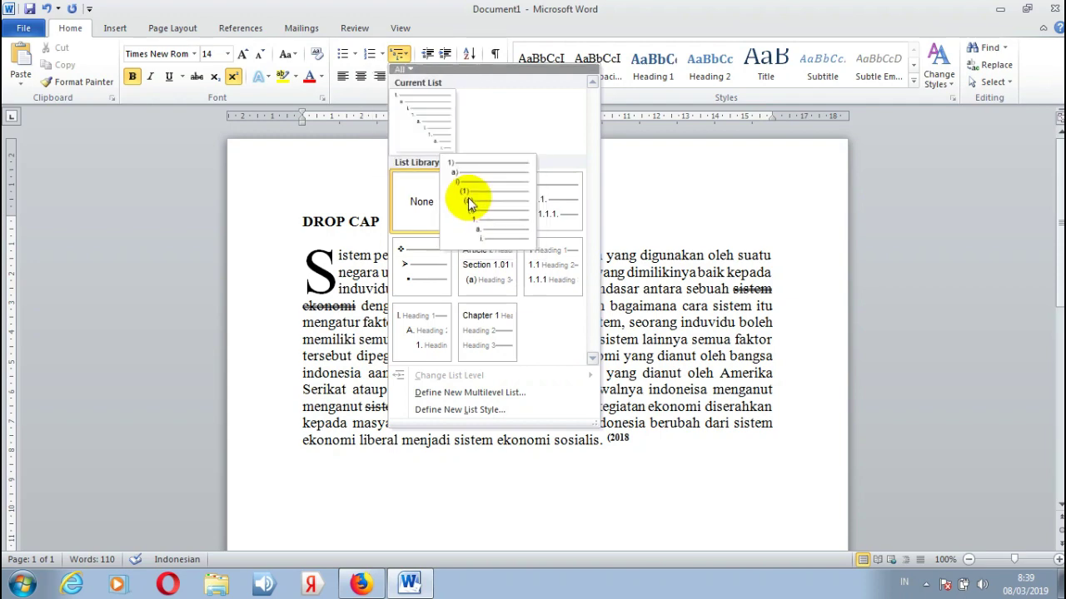
Start a 1) a) i) list with item 'Design Grafis' and begin item 2
{"action": "left_click", "coordinate": [474, 206]}
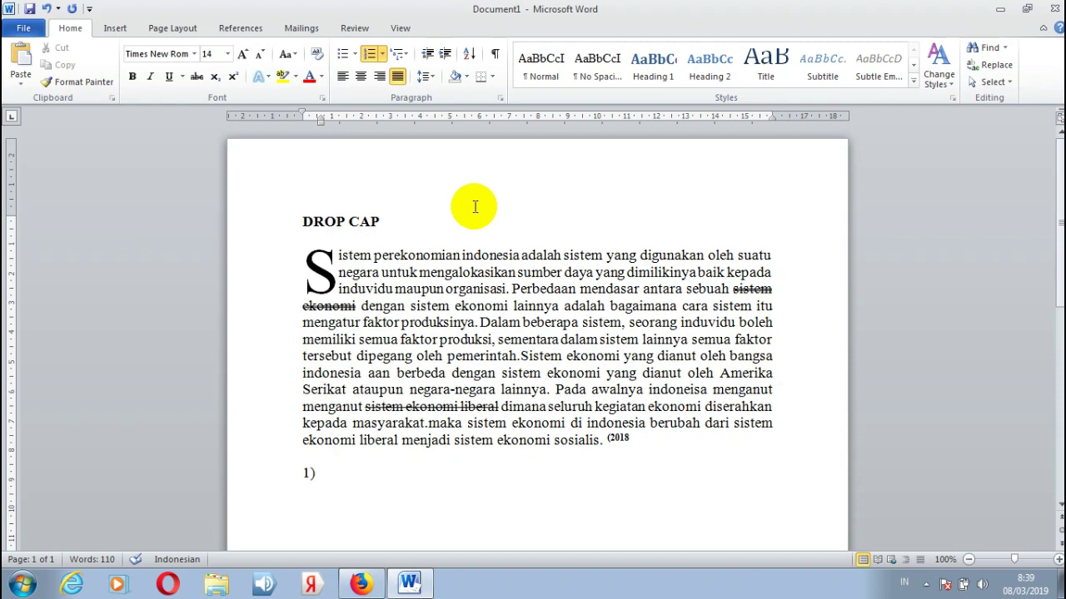
{"action": "type", "text": "dESIGN Gr"}
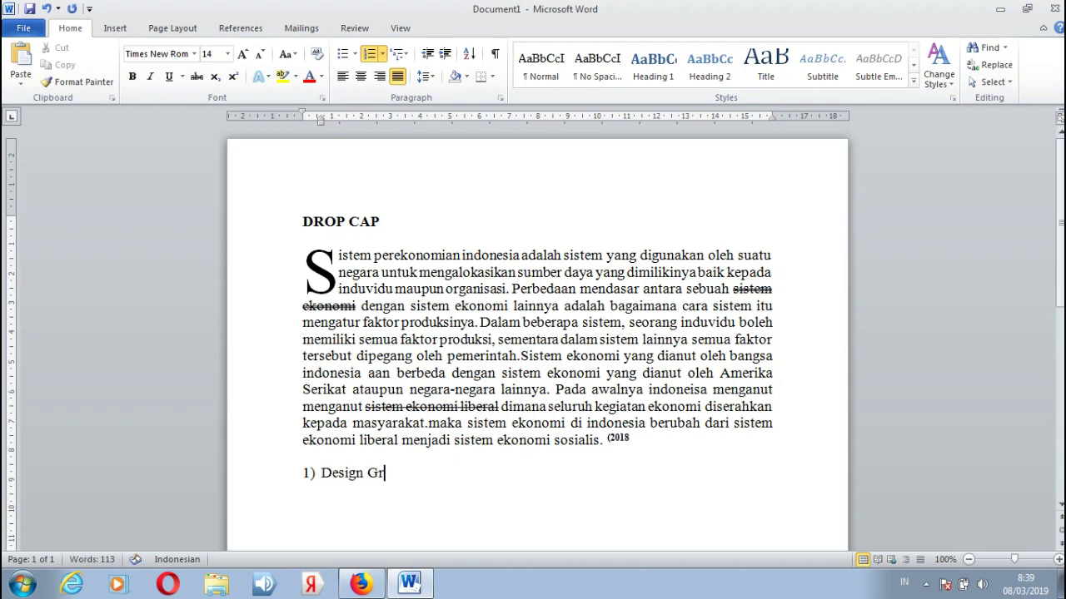
{"action": "type", "text": "afis"}
{"action": "key", "text": "Return"}
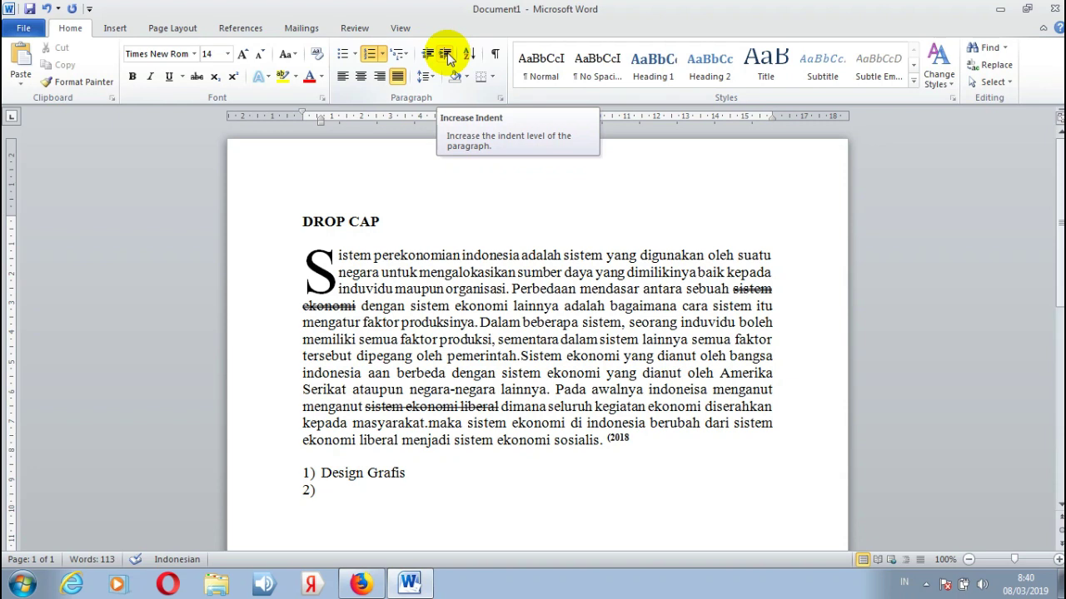
Demote item 2 and add sub-items a) Corel Draw, b) Photosop, c) Page Maker, starting d)
{"action": "left_click", "coordinate": [447, 56]}
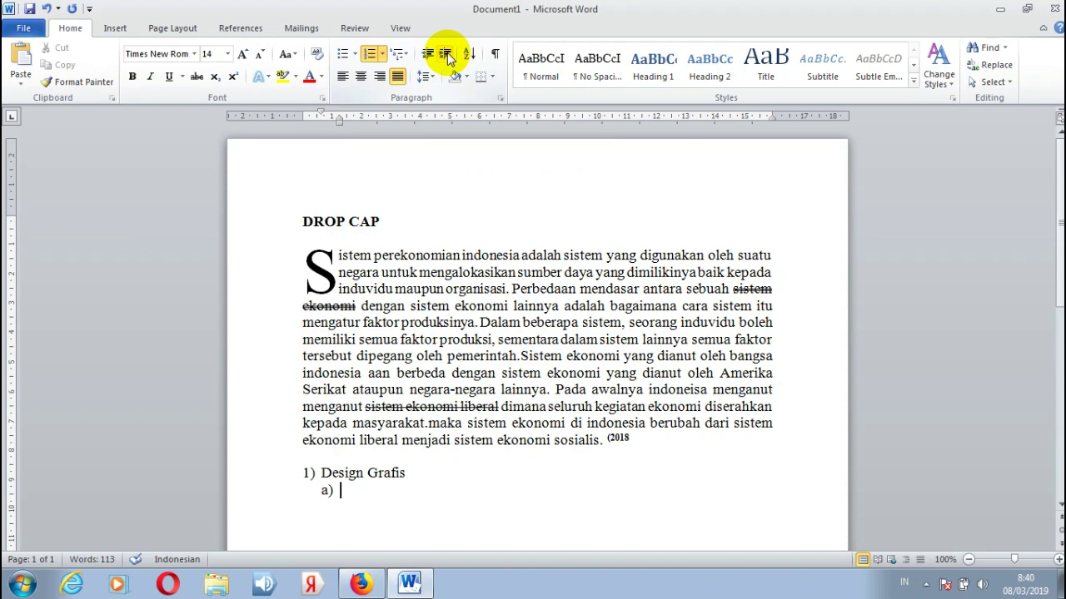
{"action": "type", "text": "Corel Dra"}
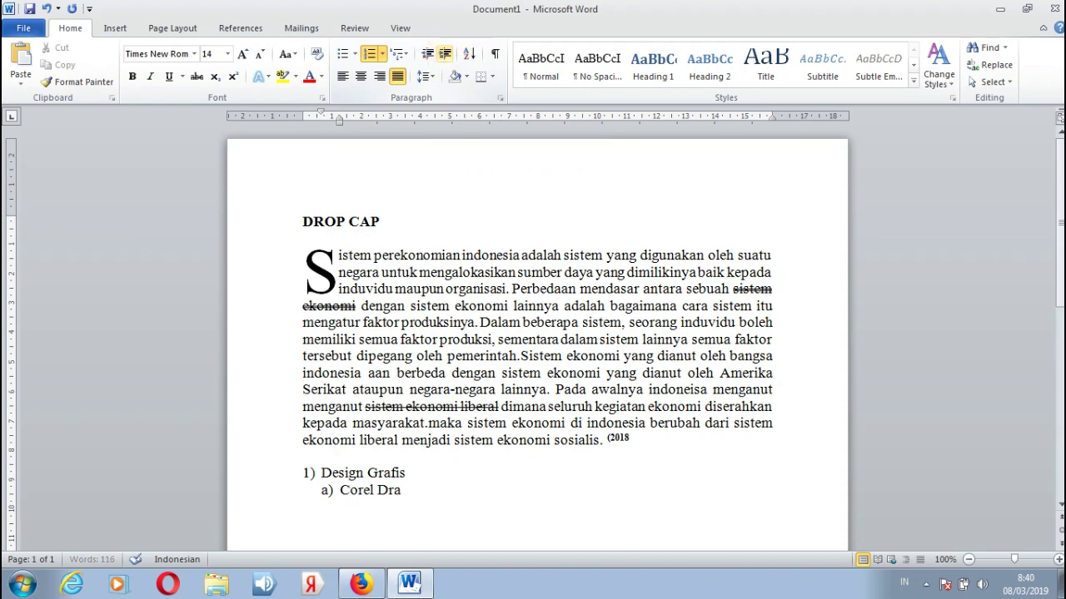
{"action": "type", "text": "w"}
{"action": "key", "text": "Return"}
{"action": "type", "text": "Photosop"}
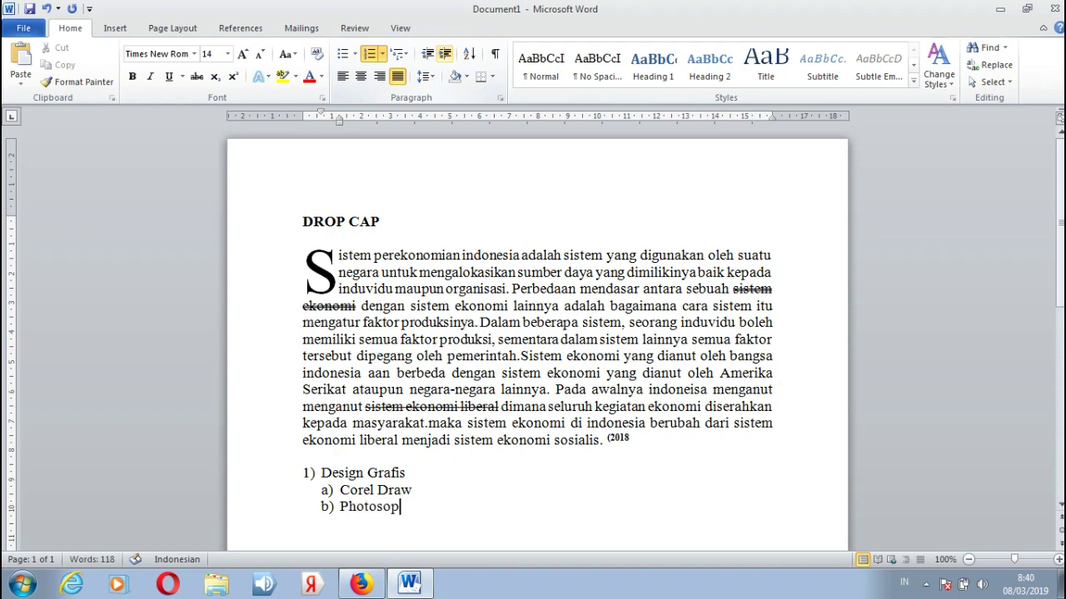
{"action": "key", "text": "Return"}
{"action": "type", "text": "P"}
{"action": "type", "text": "age Maker"}
{"action": "key", "text": "Return"}
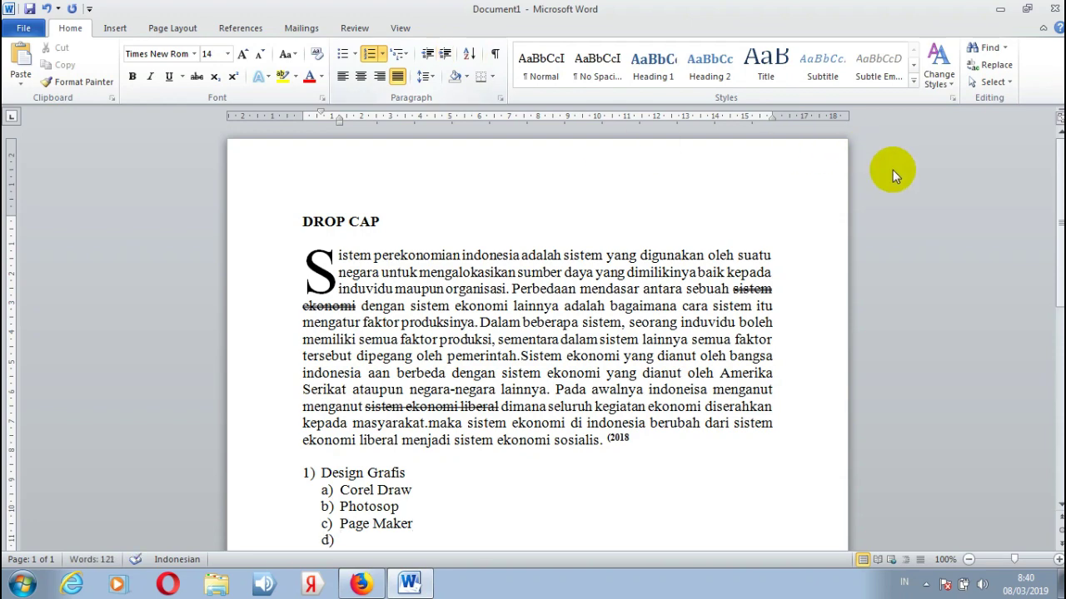
{"action": "scroll", "coordinate": [1057, 240], "scroll_direction": "down", "scroll_amount": 2}
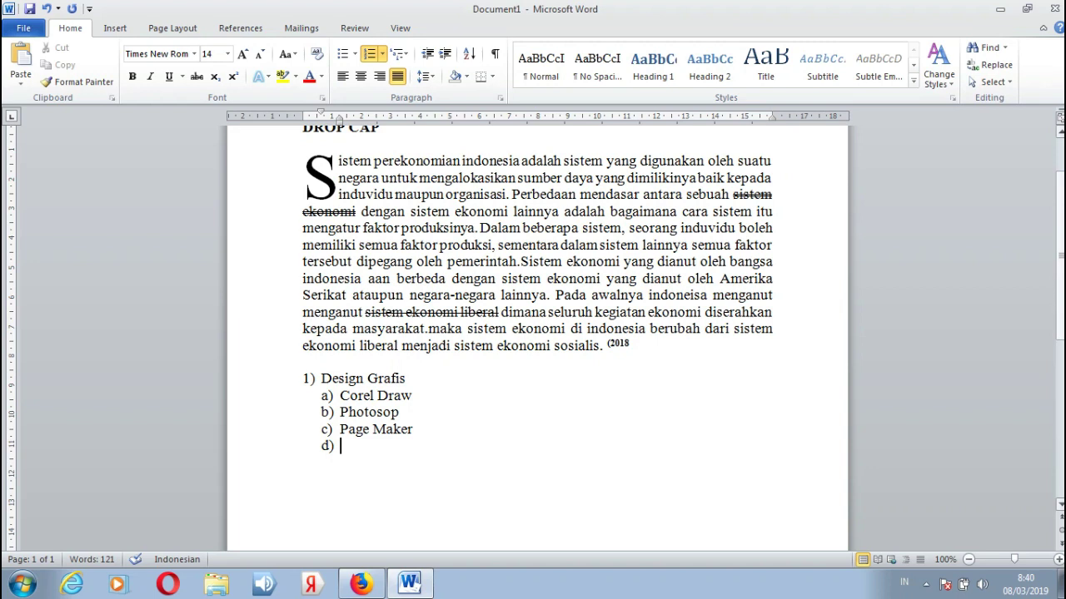
Promote the new line to top-level item 2) 'Operator Windows'
{"action": "left_click", "coordinate": [428, 55]}
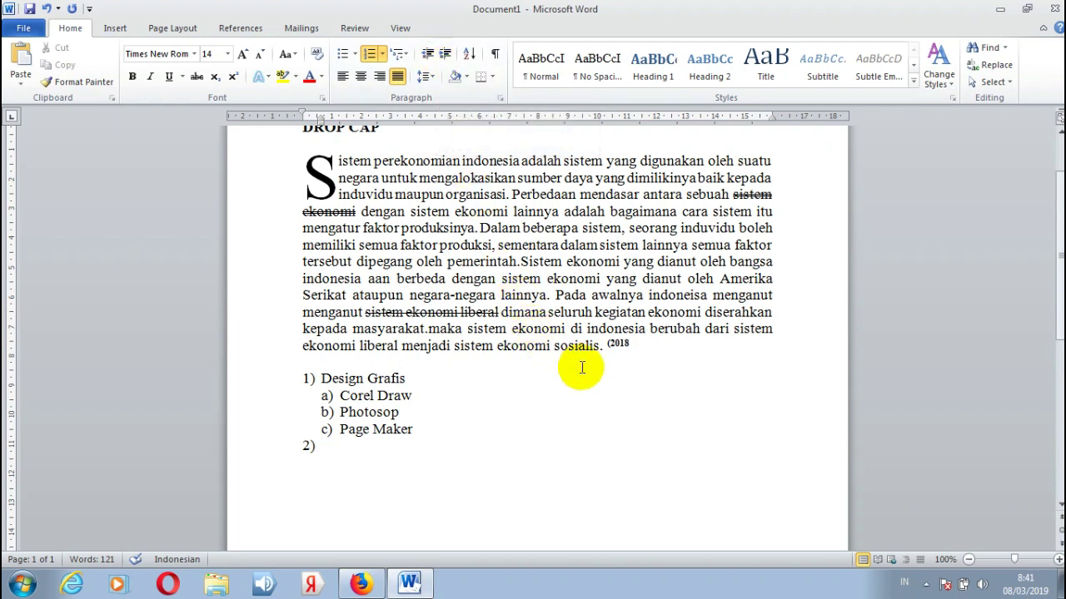
{"action": "type", "text": "Operator Windwos"}
{"action": "key", "text": "BackSpace"}
{"action": "key", "text": "BackSpace"}
{"action": "key", "text": "BackSpace"}
{"action": "type", "text": "ows"}
{"action": "key", "text": "Return"}
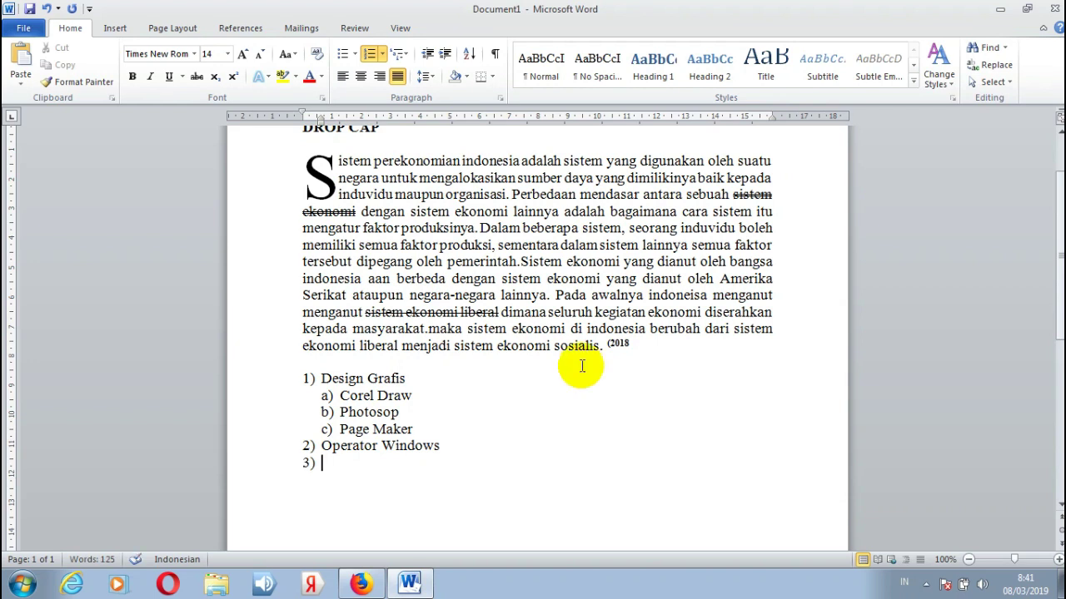
Add sub-items a) User and b) Admin, then remove numbering from the following line
{"action": "left_click", "coordinate": [450, 60]}
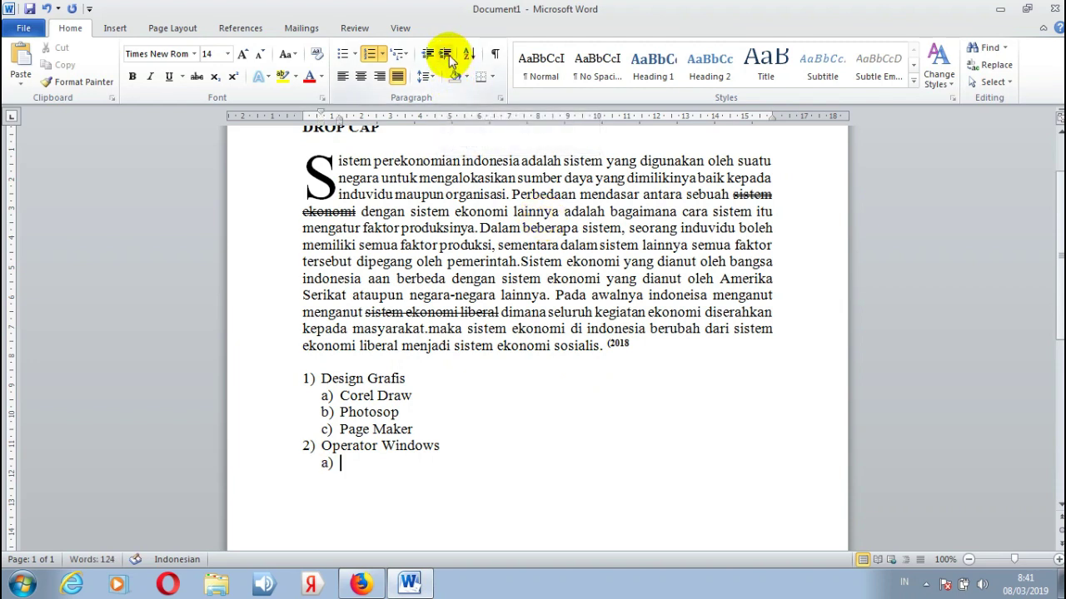
{"action": "type", "text": "user"}
{"action": "key", "text": "Return"}
{"action": "type", "text": "admin"}
{"action": "key", "text": "Return"}
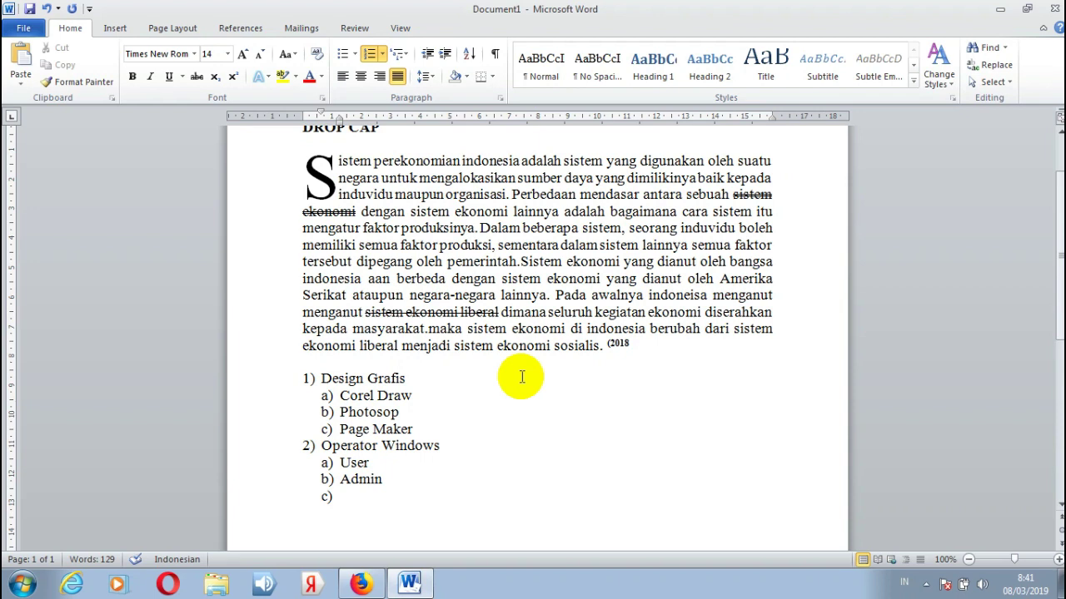
{"action": "key", "text": "BackSpace"}
{"action": "key", "text": "BackSpace"}
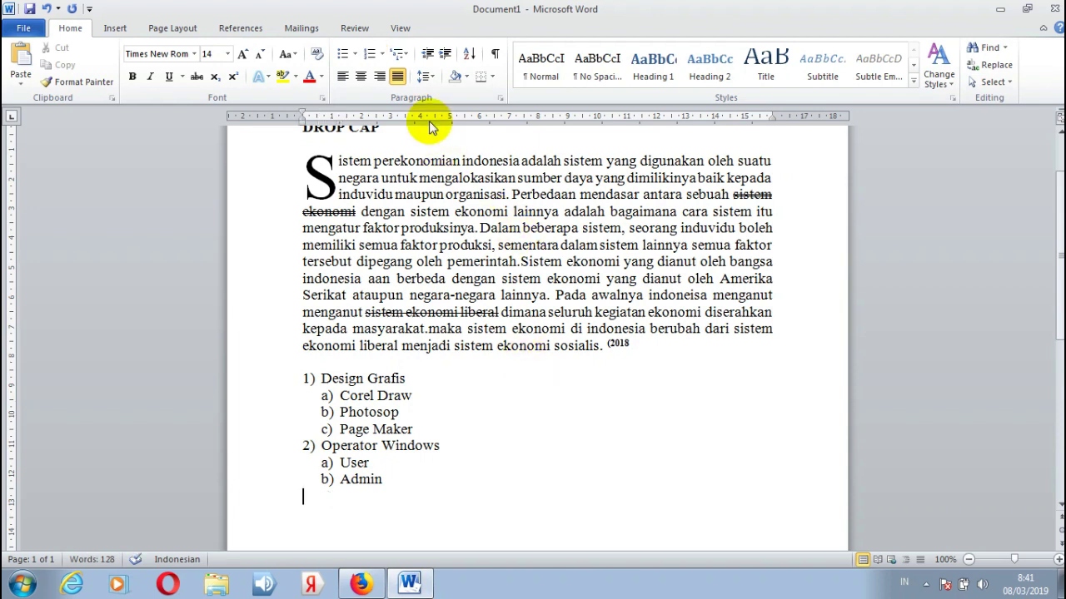
Add checkmark-bulleted items Naskah, Tabel and Katolog, then clear the trailing empty bullet
{"action": "left_click", "coordinate": [355, 55]}
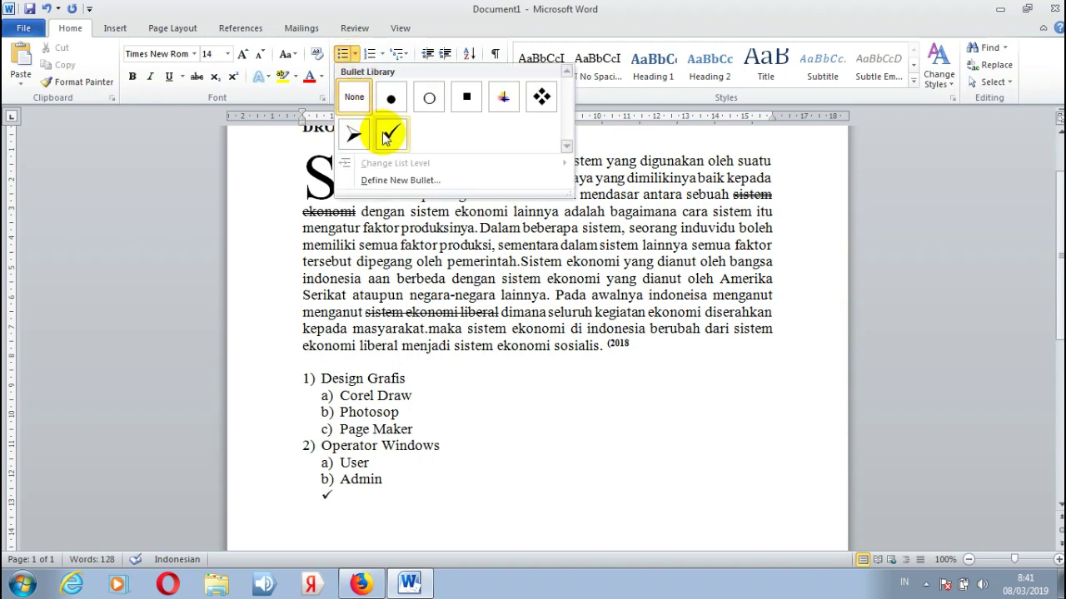
{"action": "left_click", "coordinate": [388, 133]}
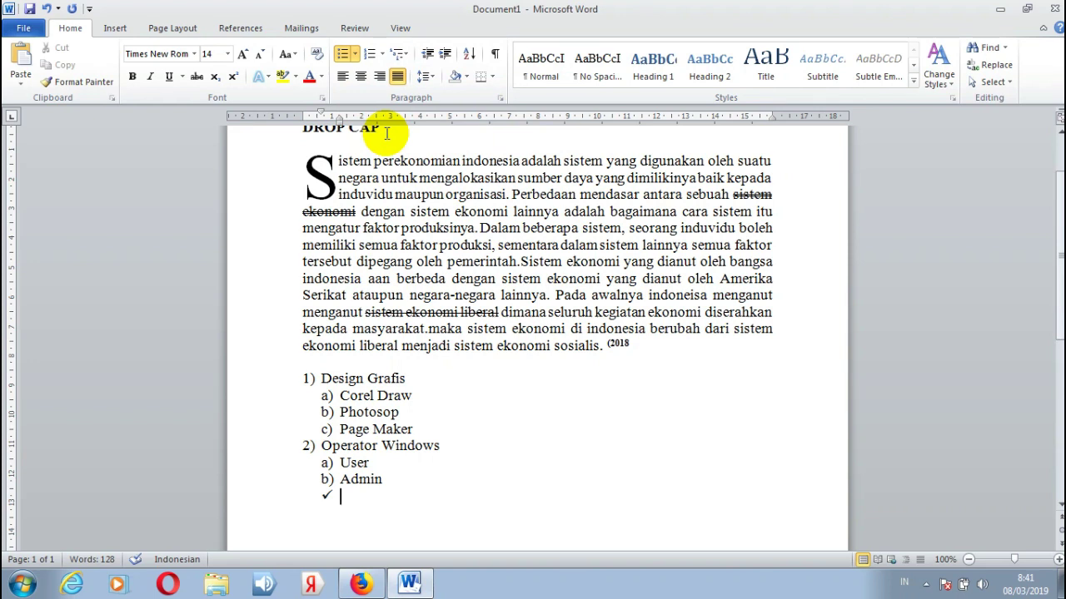
{"action": "type", "text": "Naskah"}
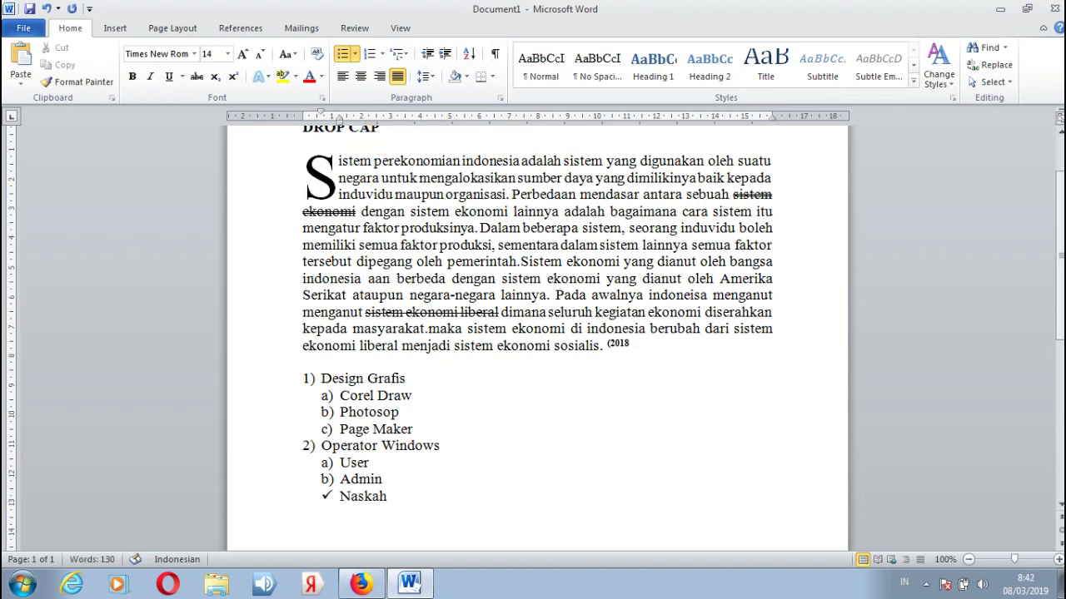
{"action": "key", "text": "Return"}
{"action": "type", "text": "tabe"}
{"action": "type", "text": "l"}
{"action": "key", "text": "Return"}
{"action": "type", "text": "katolo"}
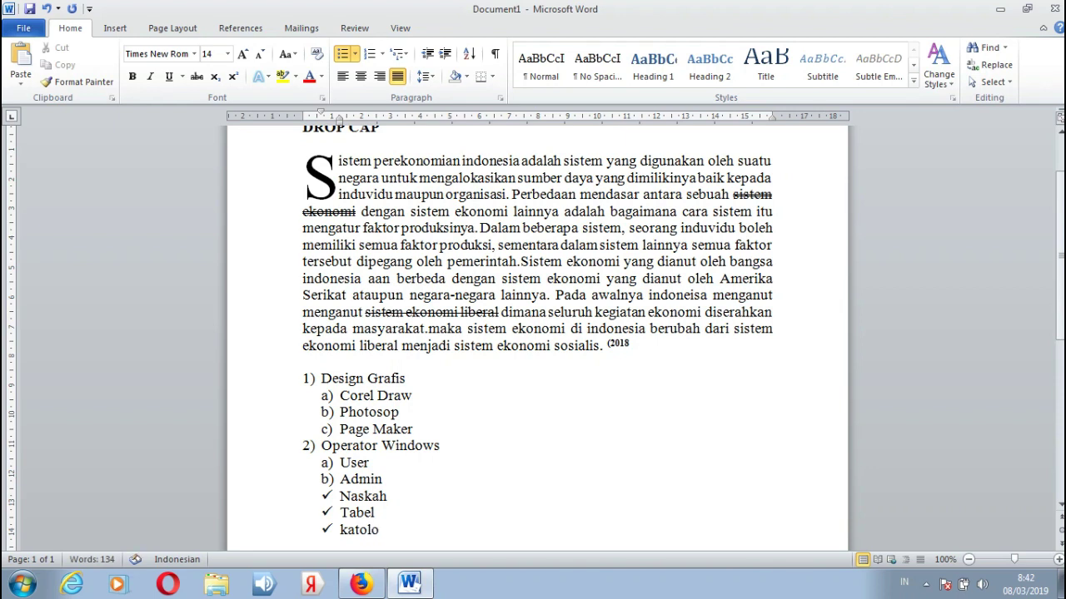
{"action": "type", "text": "g"}
{"action": "key", "text": "Return"}
{"action": "key", "text": "BackSpace"}
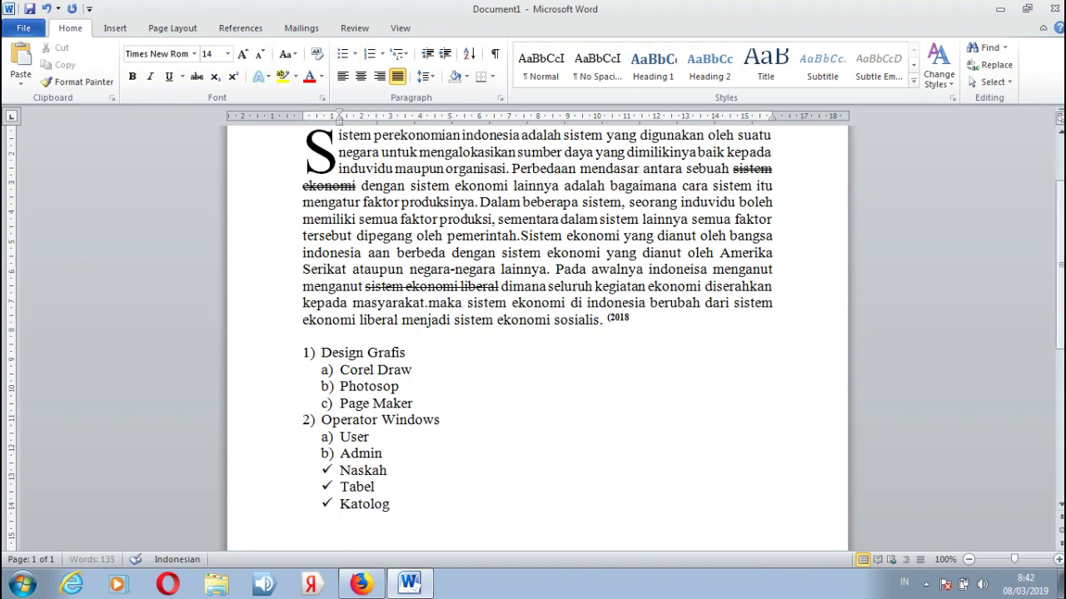
Add arrow-bulleted items 'Label' and 'Mail merge' indented under Katolog
{"action": "left_click", "coordinate": [355, 57]}
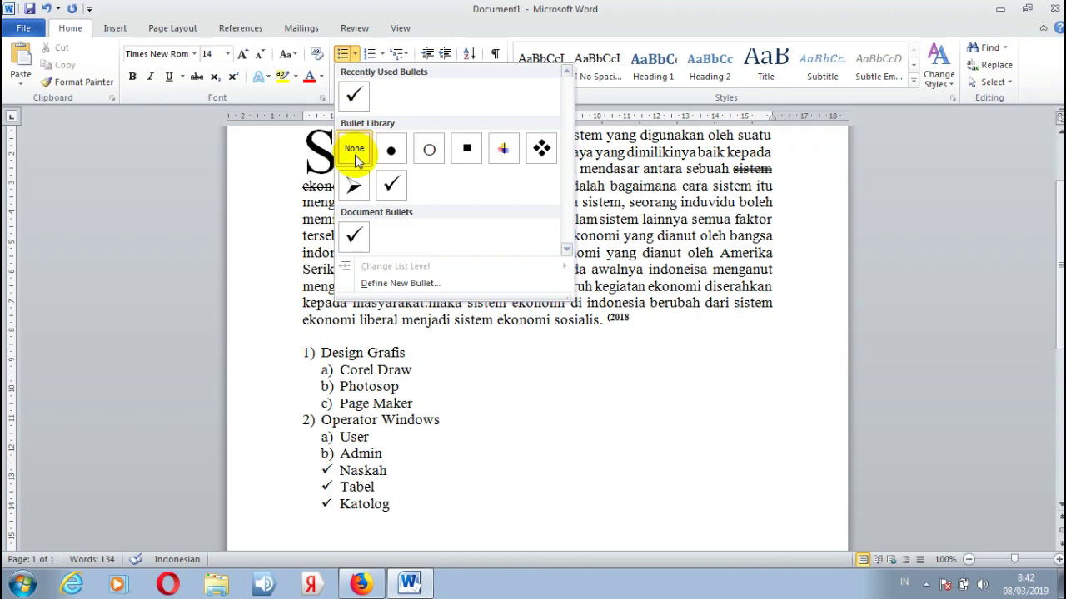
{"action": "left_click", "coordinate": [353, 185]}
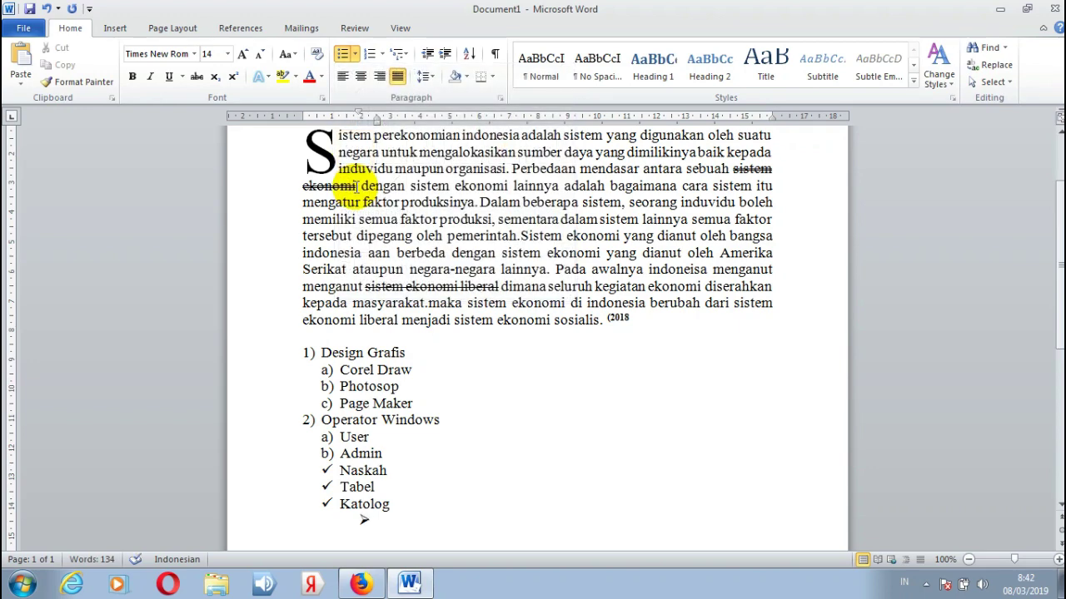
{"action": "type", "text": "label"}
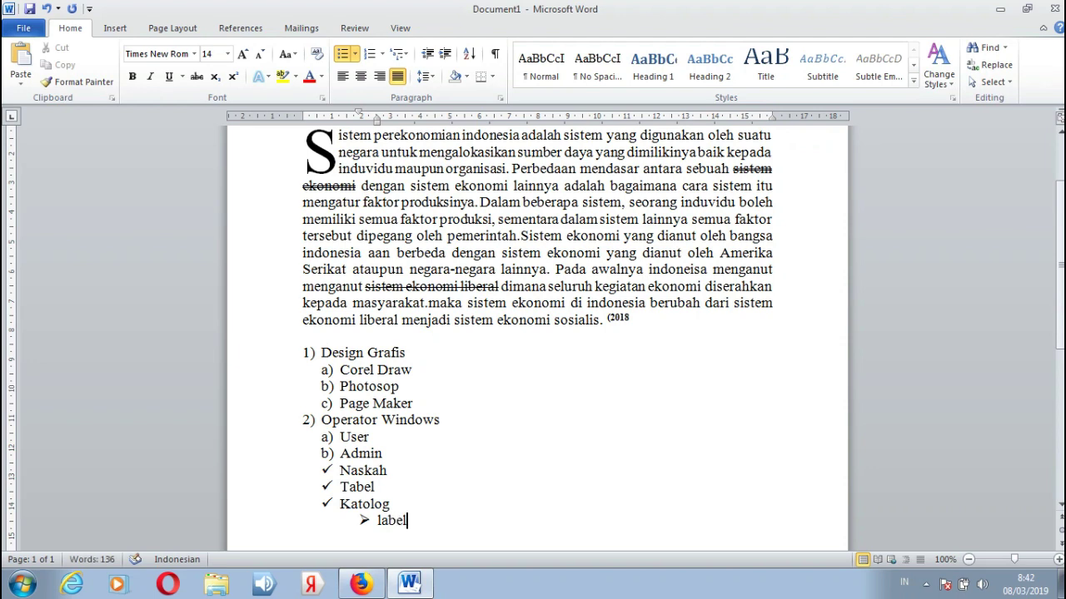
{"action": "key", "text": "Return"}
{"action": "type", "text": "mail "}
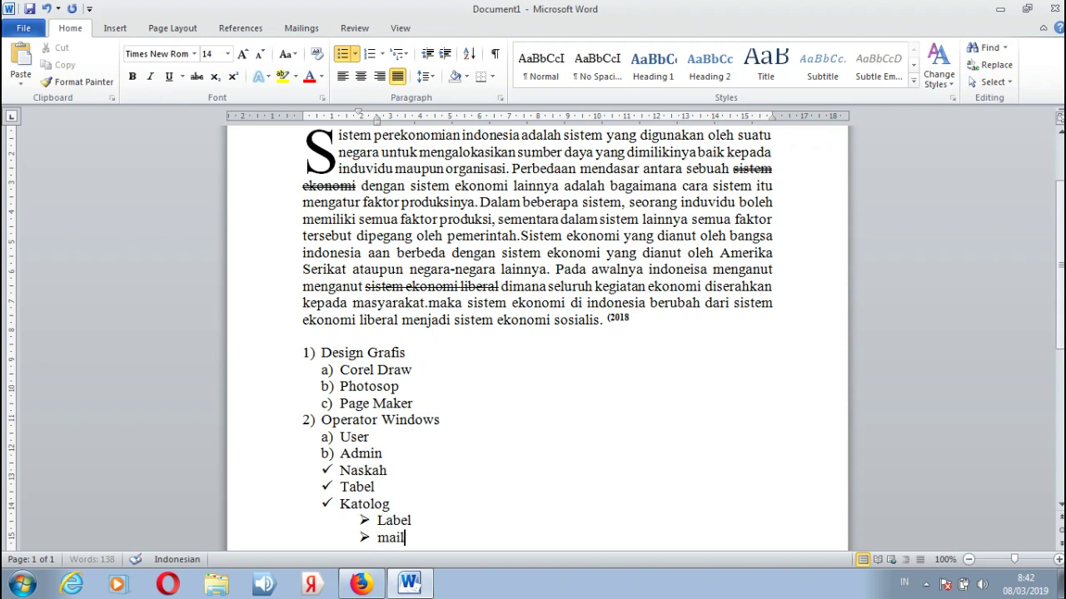
{"action": "type", "text": "merge"}
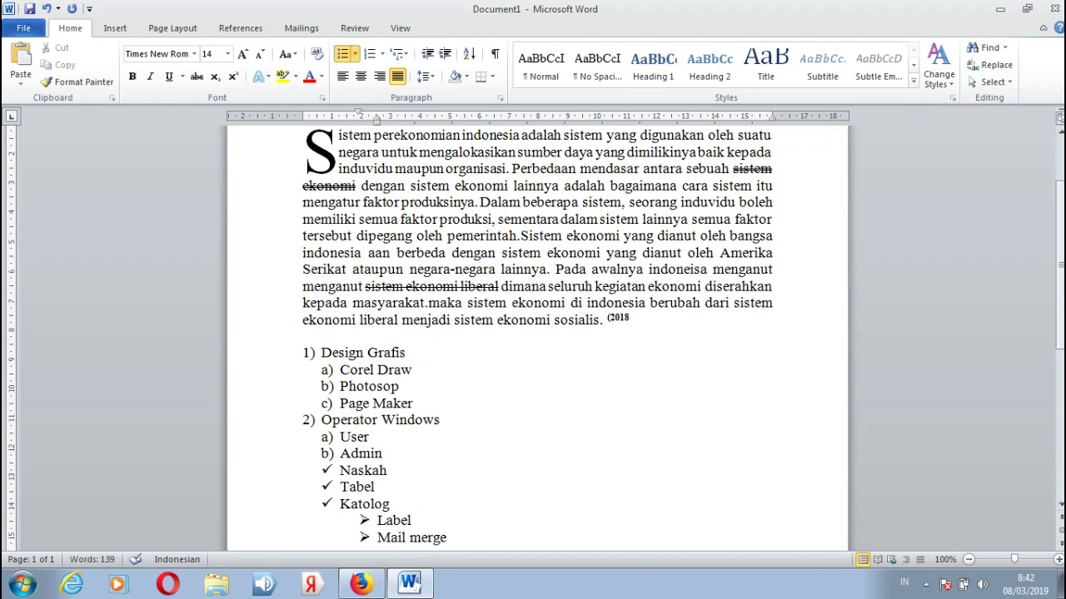
{"action": "key", "text": "Return"}
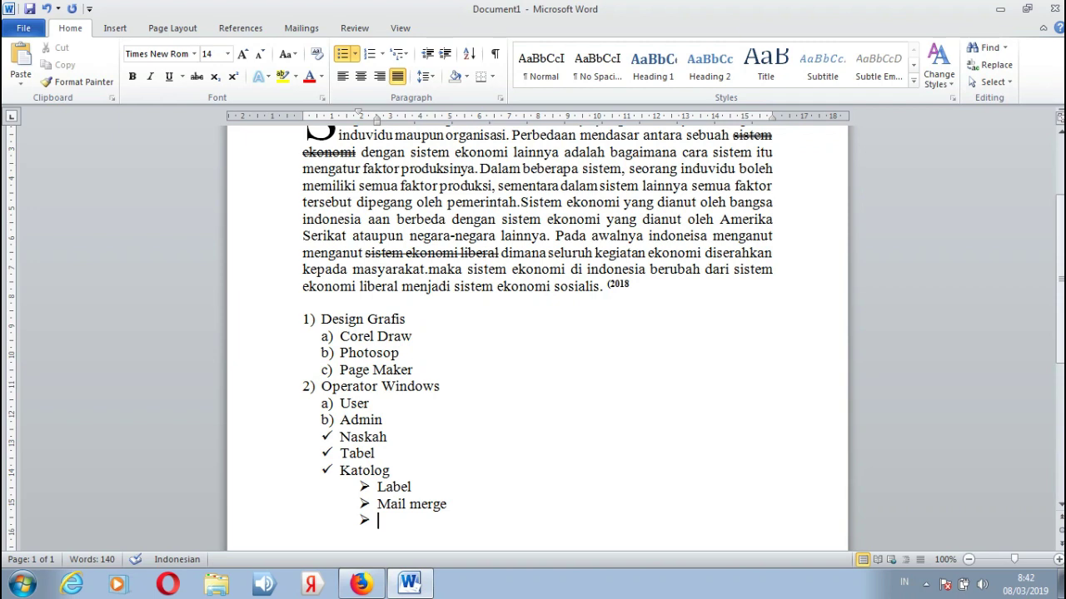
Remove the empty bullet and add indented list items 'User' and 'Admin'
{"action": "key", "text": "BackSpace"}
{"action": "scroll", "coordinate": [373, 371], "scroll_direction": "up", "scroll_amount": 3}
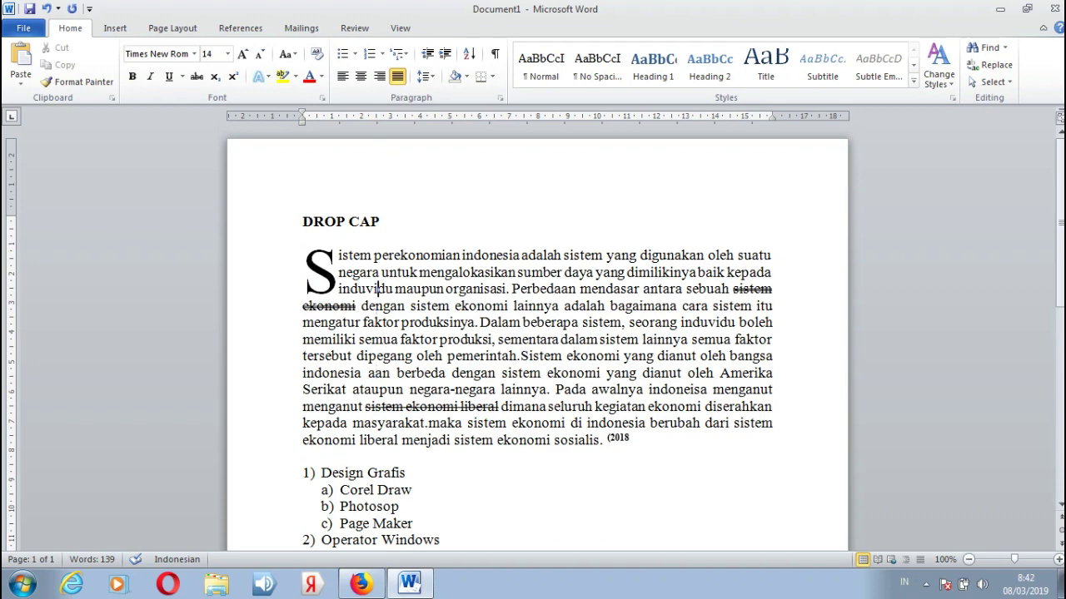
{"action": "left_click", "coordinate": [303, 239]}
{"action": "left_click", "coordinate": [441, 540]}
{"action": "key", "text": "Return"}
{"action": "key", "text": "Tab"}
{"action": "type", "text": "User"}
{"action": "key", "text": "Return"}
{"action": "type", "text": "Admin"}
Insert a new line above the list and type the bold heading 'Bullet & Numbering'
{"action": "left_click", "coordinate": [379, 441]}
{"action": "left_click", "coordinate": [303, 422]}
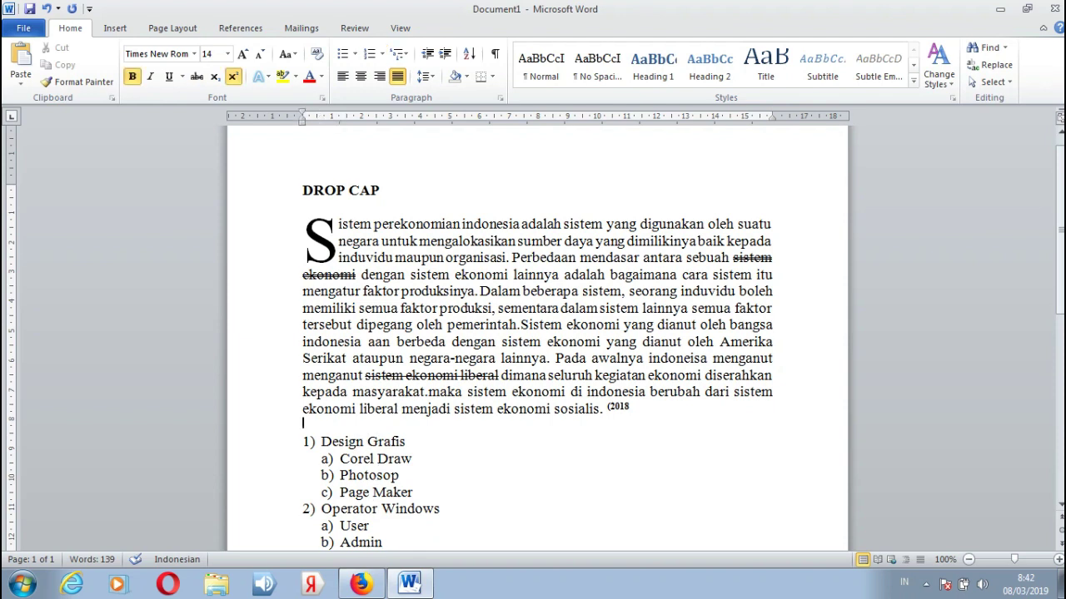
{"action": "key", "text": "Return"}
{"action": "type", "text": "B"}
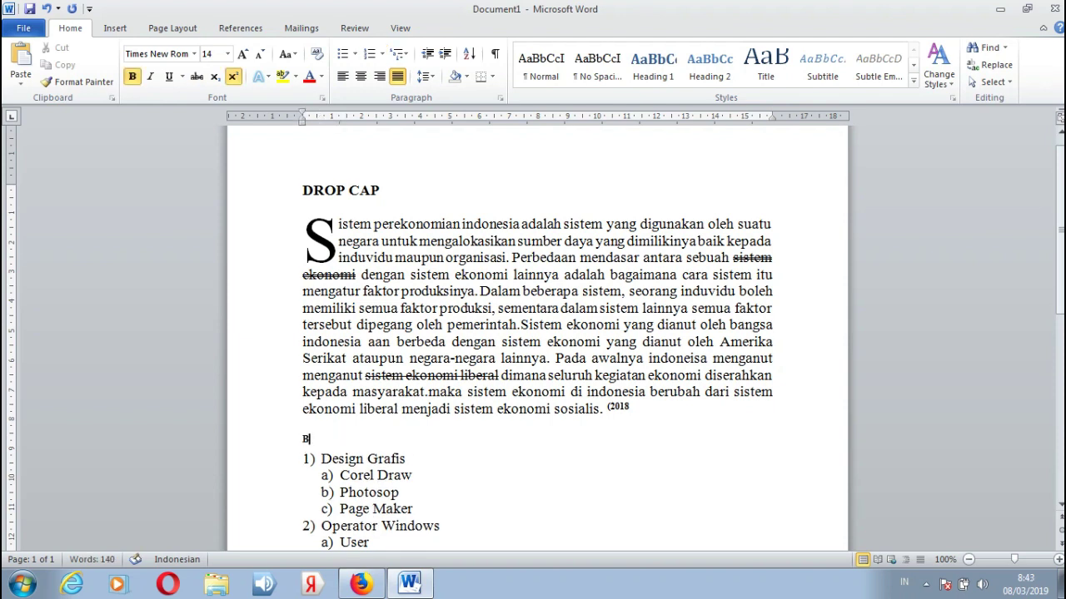
{"action": "type", "text": "ullet"}
{"action": "type", "text": " & Numb"}
{"action": "type", "text": "ering"}
Set the 'Bullet & Numbering' heading font size to 24 pt
{"action": "key", "text": "ctrl+shift+Left"}
{"action": "key", "text": "ctrl+shift+Left"}
{"action": "key", "text": "ctrl+shift+Left"}
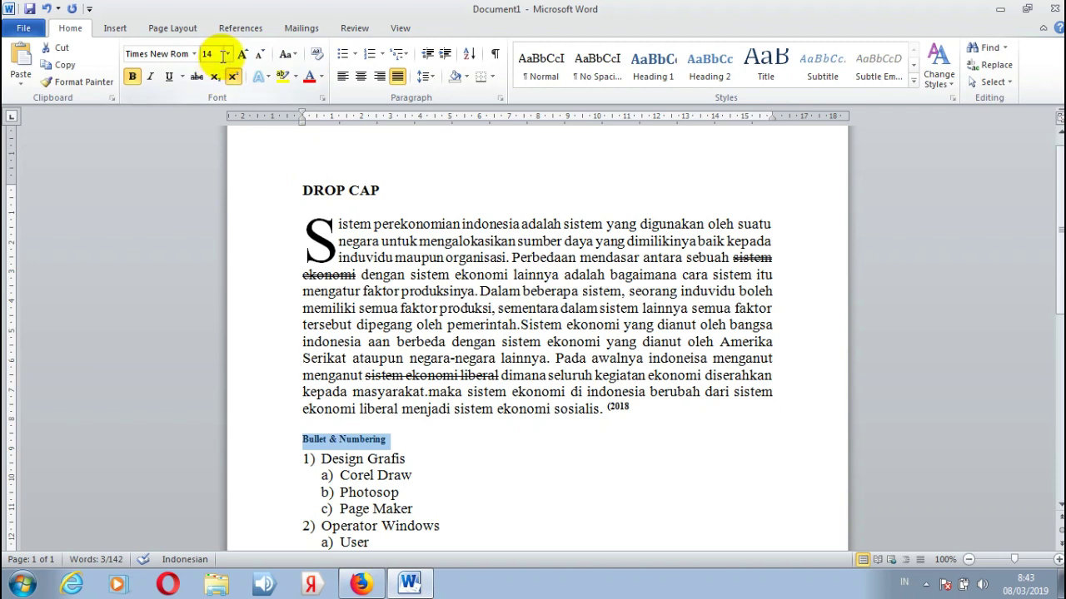
{"action": "left_click", "coordinate": [227, 55]}
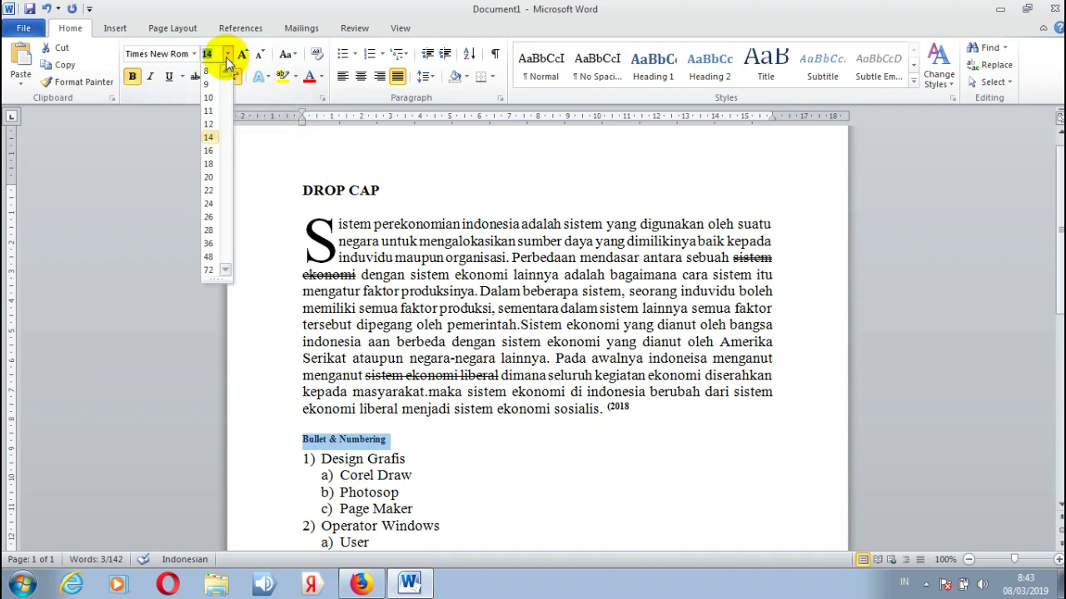
{"action": "left_click", "coordinate": [210, 203]}
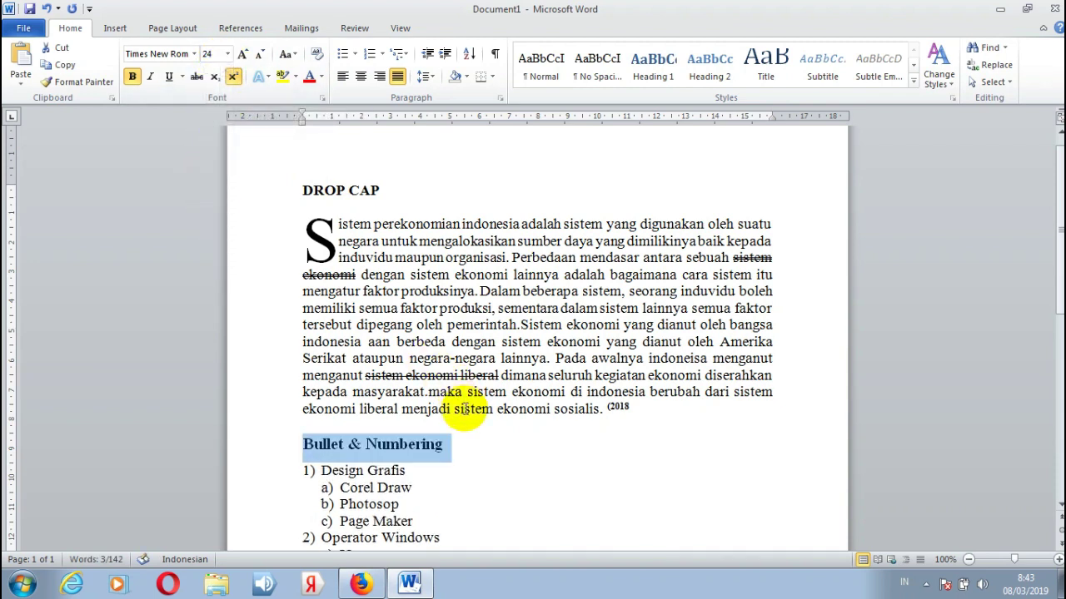
{"action": "left_click", "coordinate": [473, 442]}
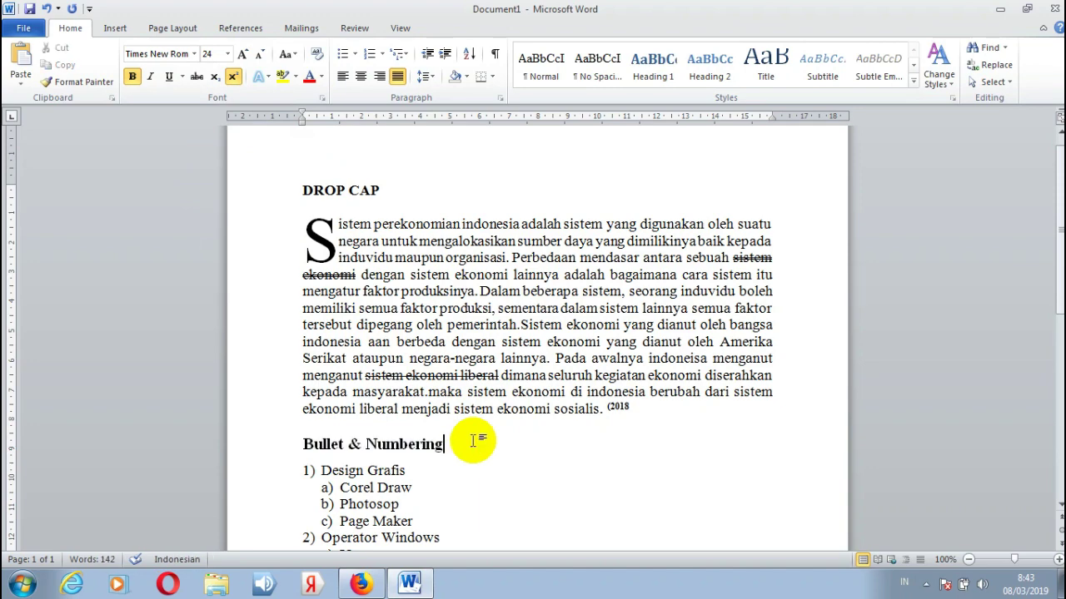